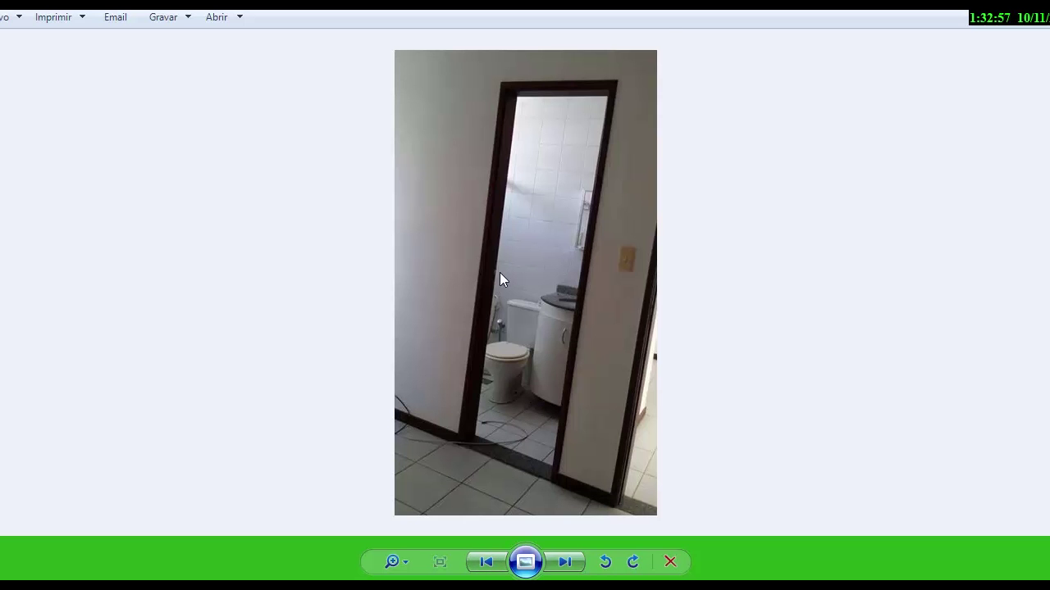
# Look through the property photos in the corretores folder, examining framing and lighting, and close the photo viewer
pyautogui.press('Right')
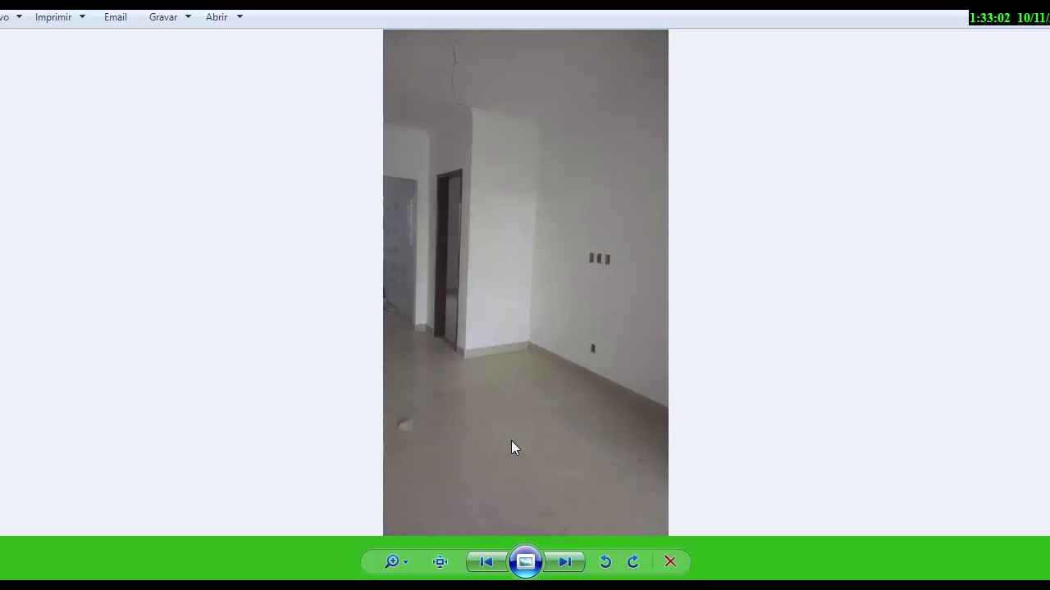
pyautogui.press('Right')
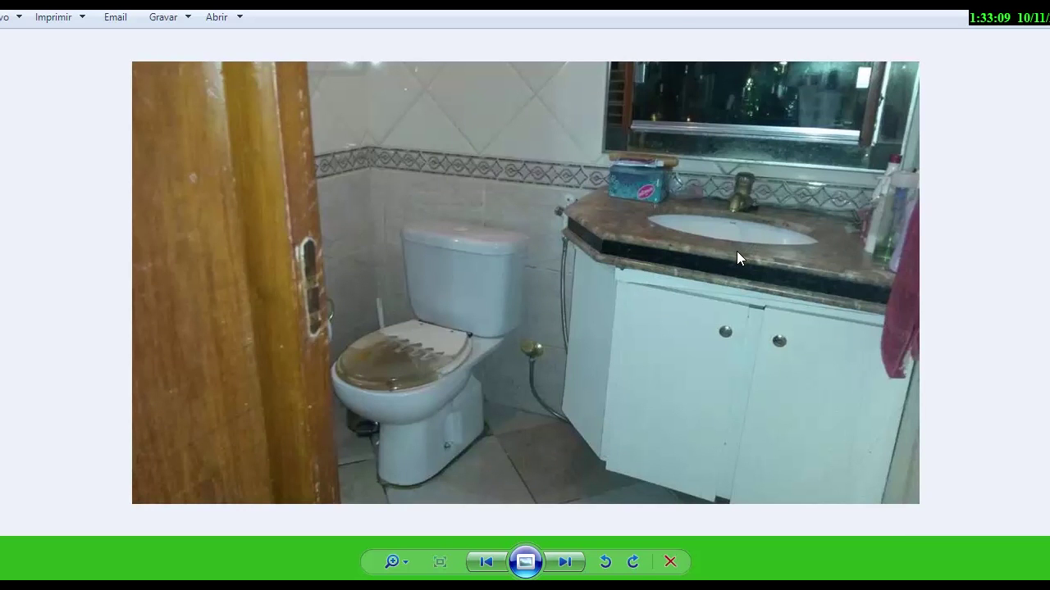
pyautogui.press('Right')
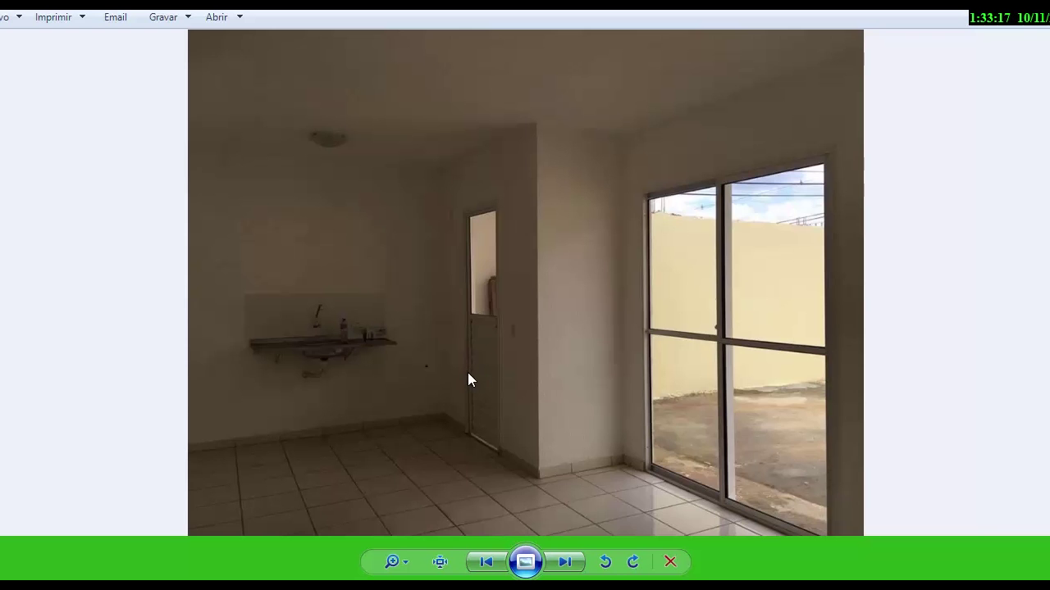
pyautogui.press('Right')
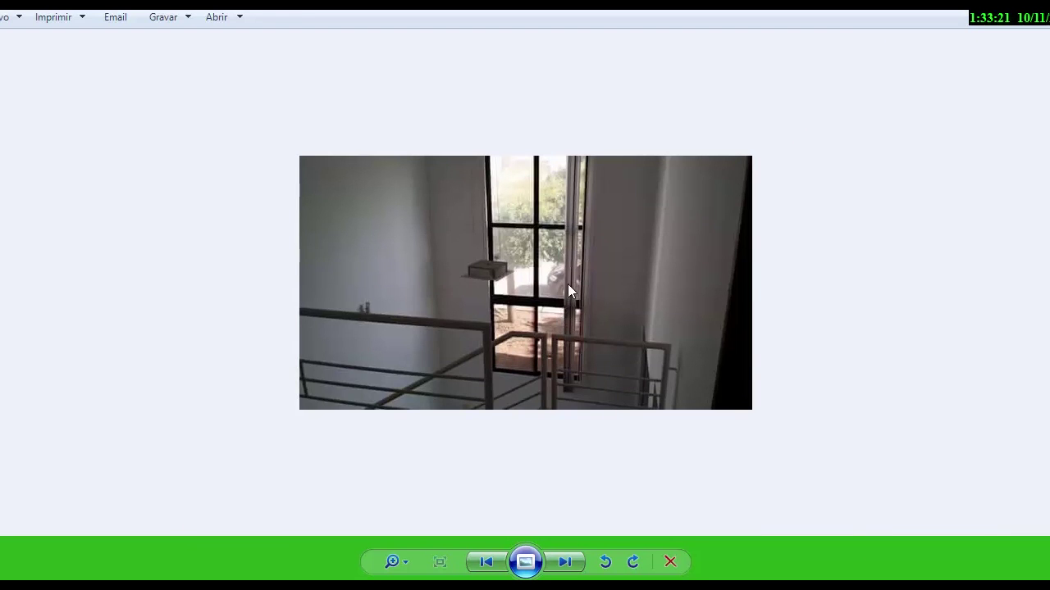
pyautogui.press('Right')
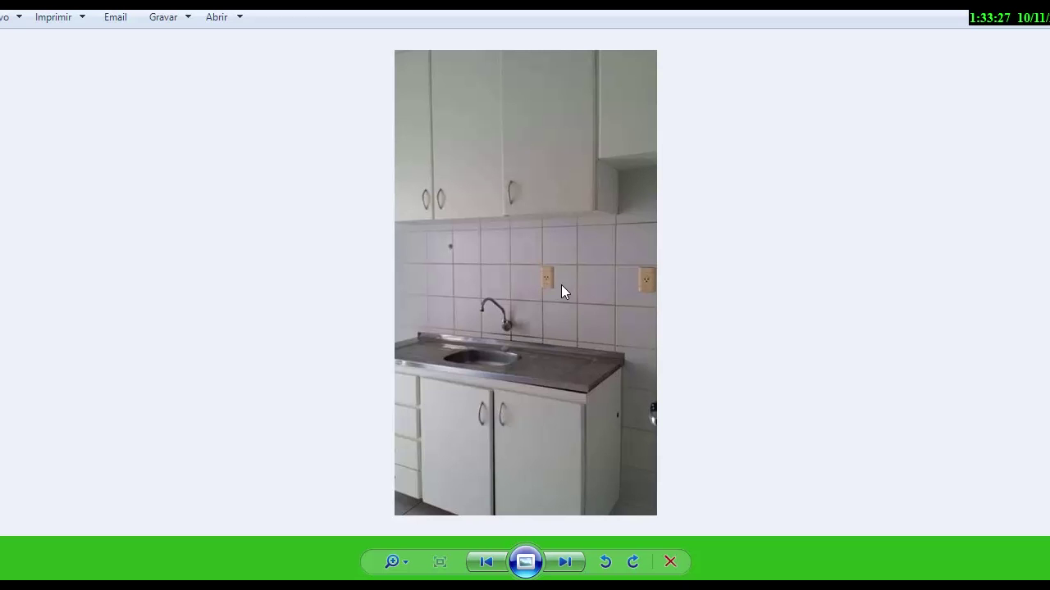
pyautogui.press('Right')
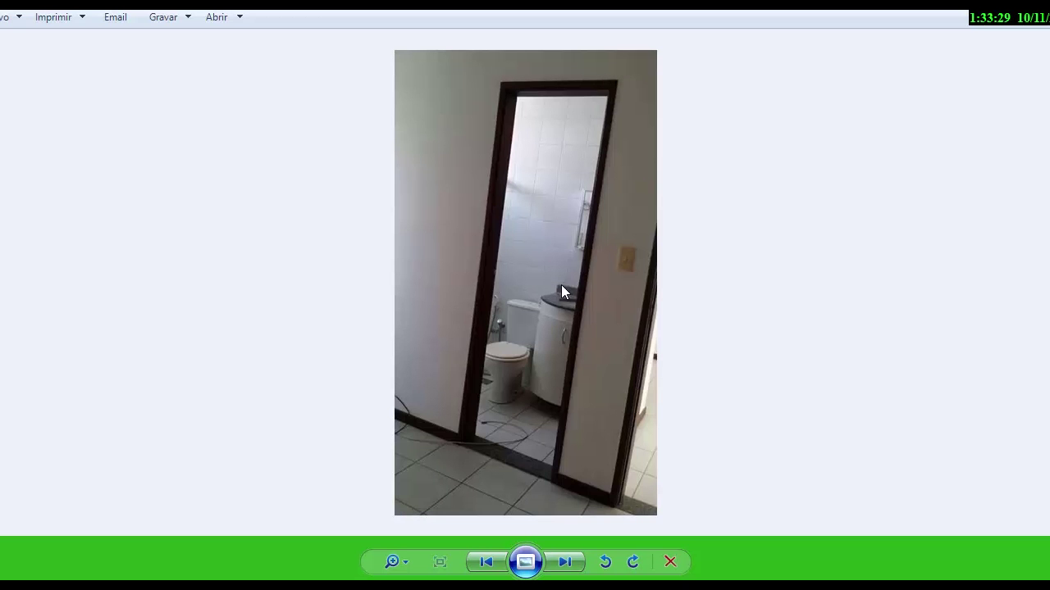
pyautogui.press('Left')
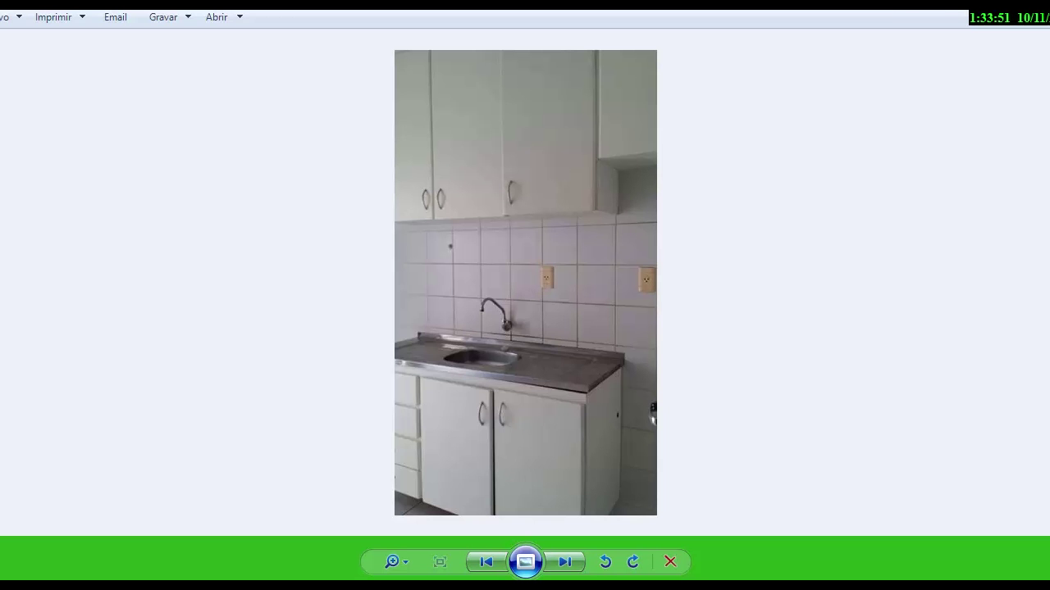
pyautogui.press('Right')
pyautogui.hotkey('alt', 'F4')
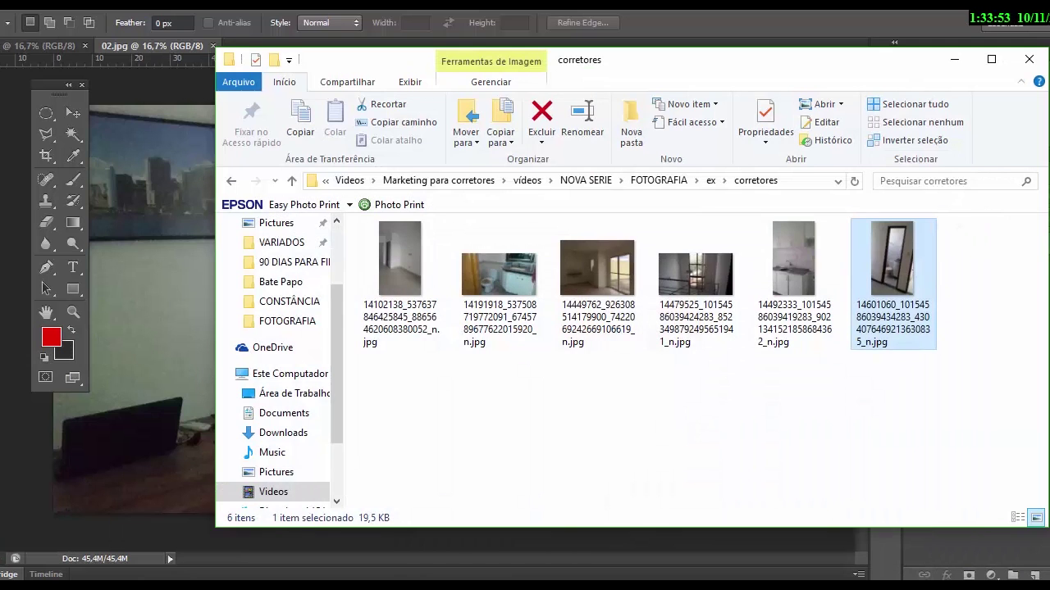
# Switch to Photoshop and compare the fisheye office photo with 02.jpg
pyautogui.click(953, 64)
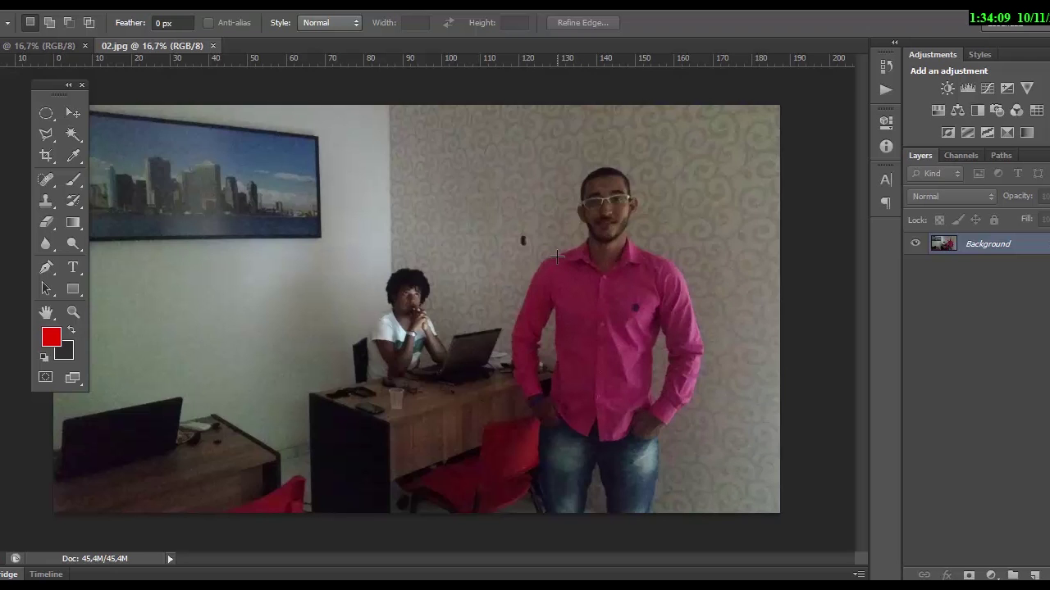
pyautogui.click(27, 49)
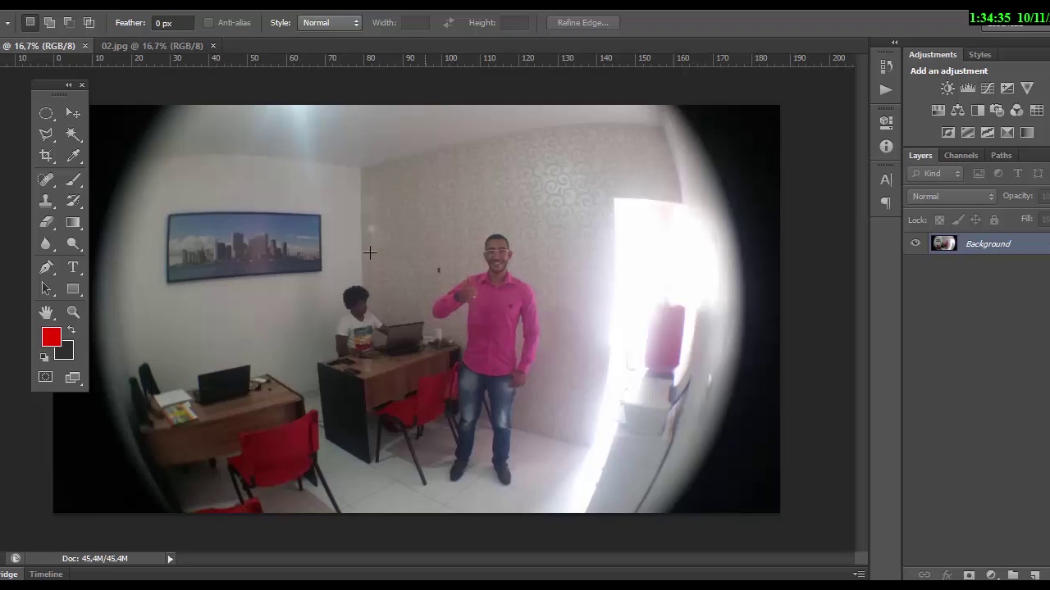
pyautogui.click(142, 46)
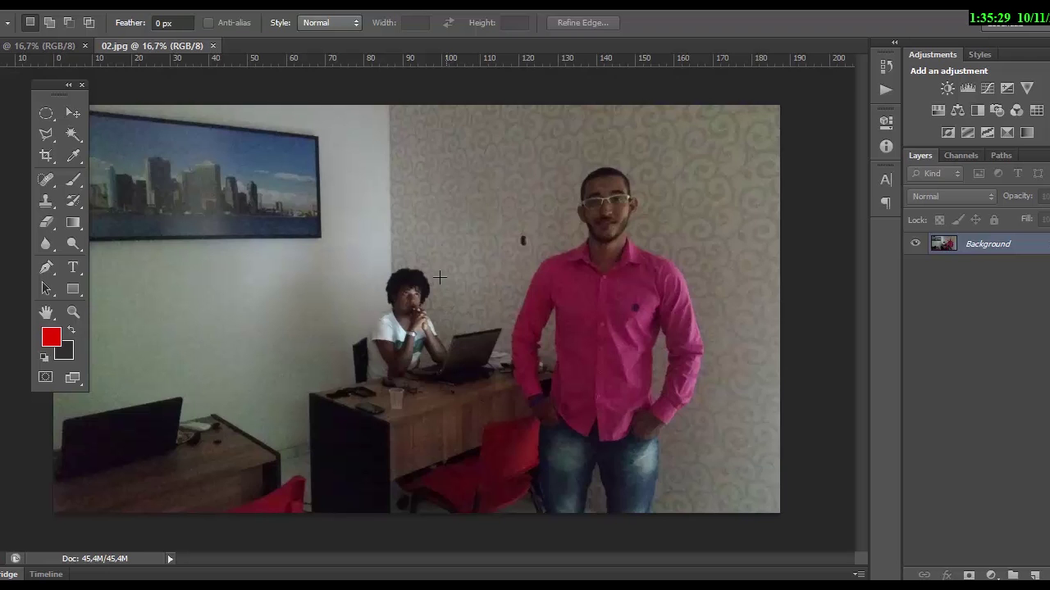
pyautogui.click(44, 49)
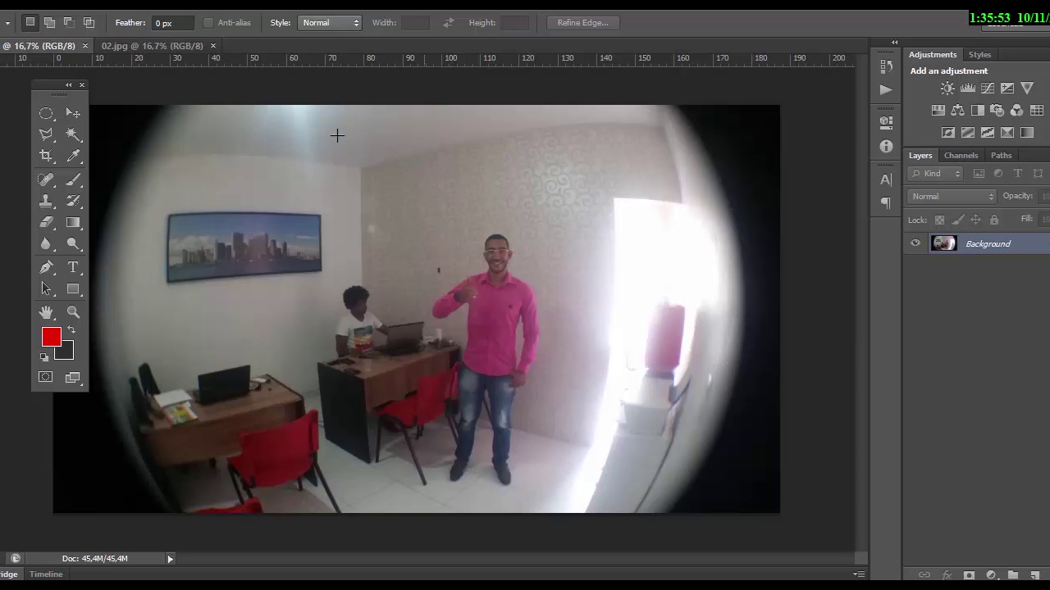
# Set the brightness of 02.jpg to 142 and its contrast to 2, and return to the fisheye office photo
pyautogui.click(155, 48)
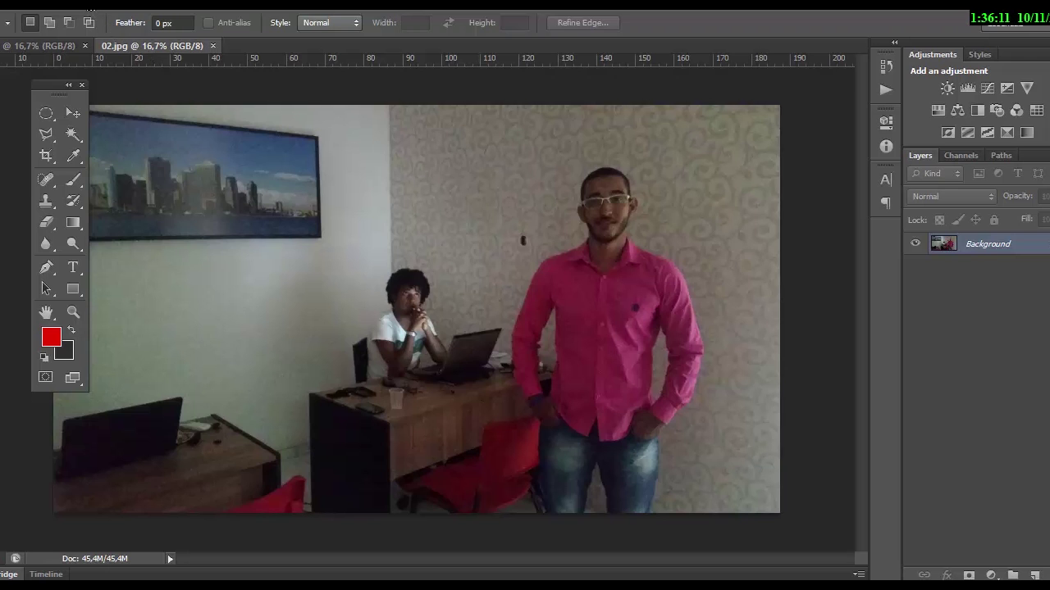
pyautogui.click(91, 8)
pyautogui.moveTo(96, 18)
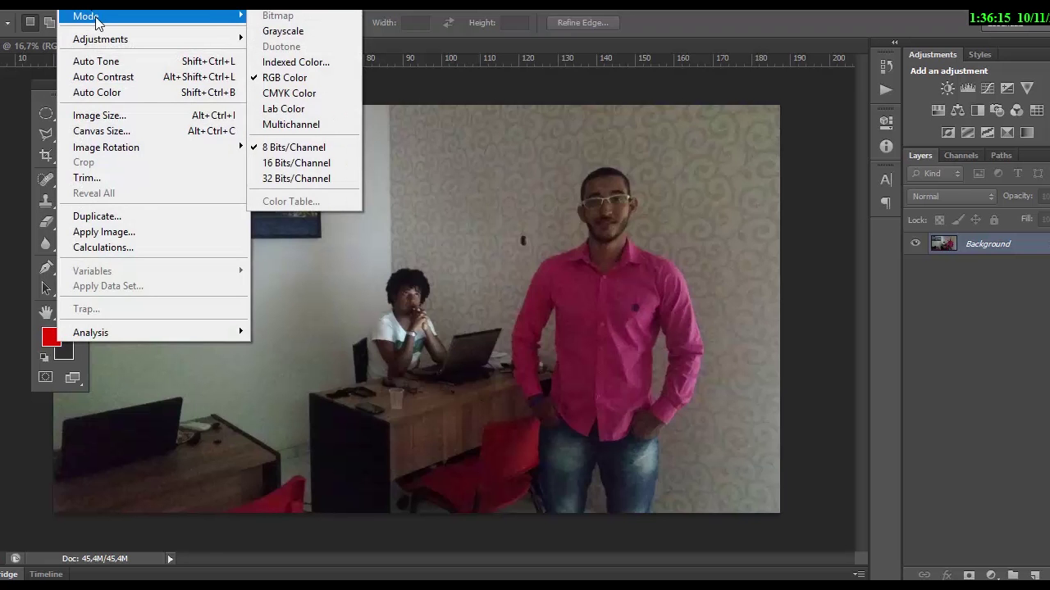
pyautogui.moveTo(106, 37)
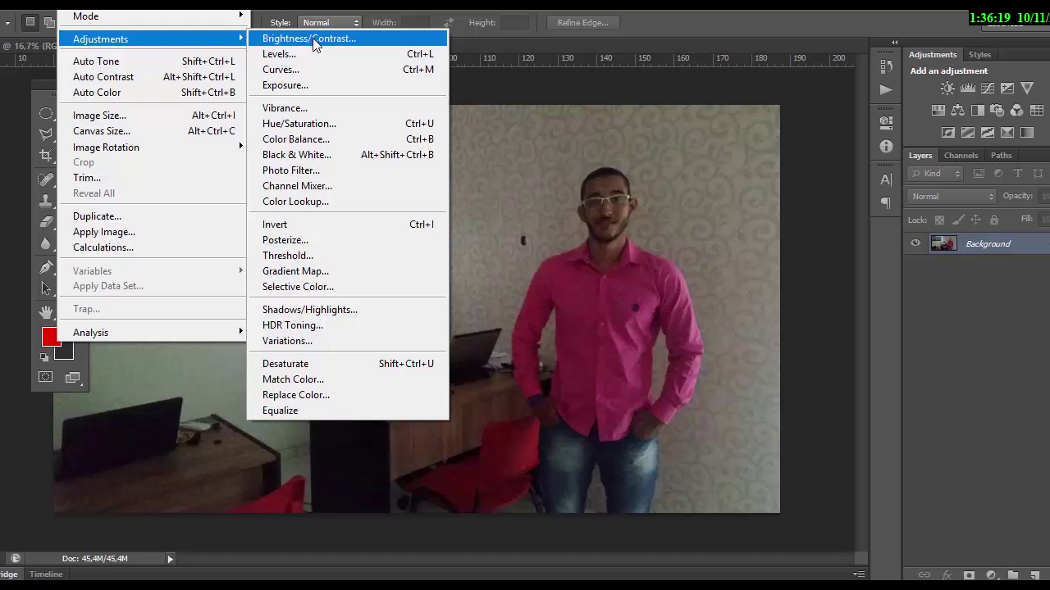
pyautogui.click(313, 41)
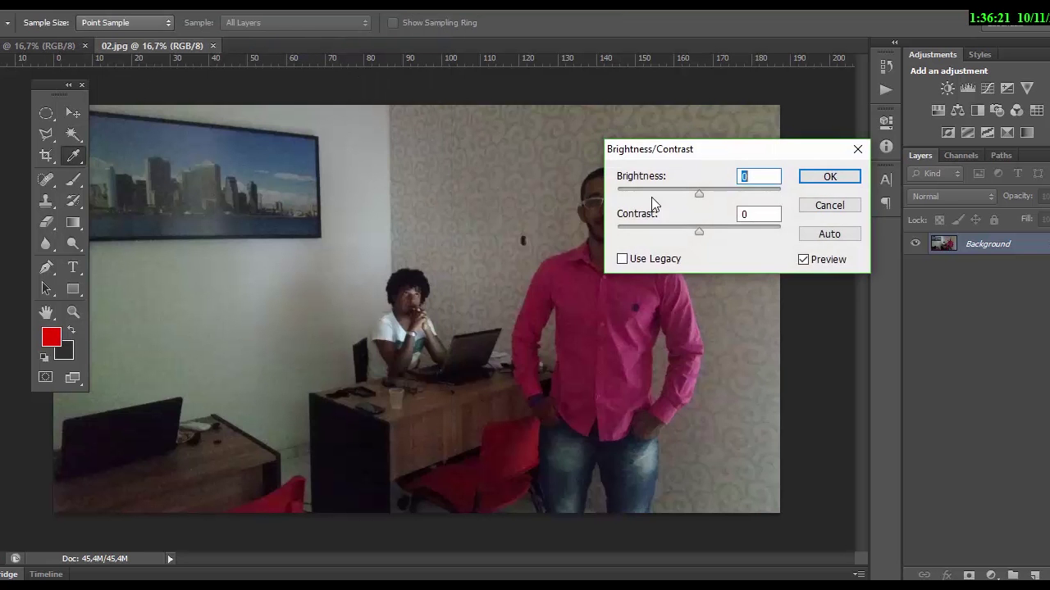
pyautogui.moveTo(680, 152); pyautogui.dragTo(748, 107)
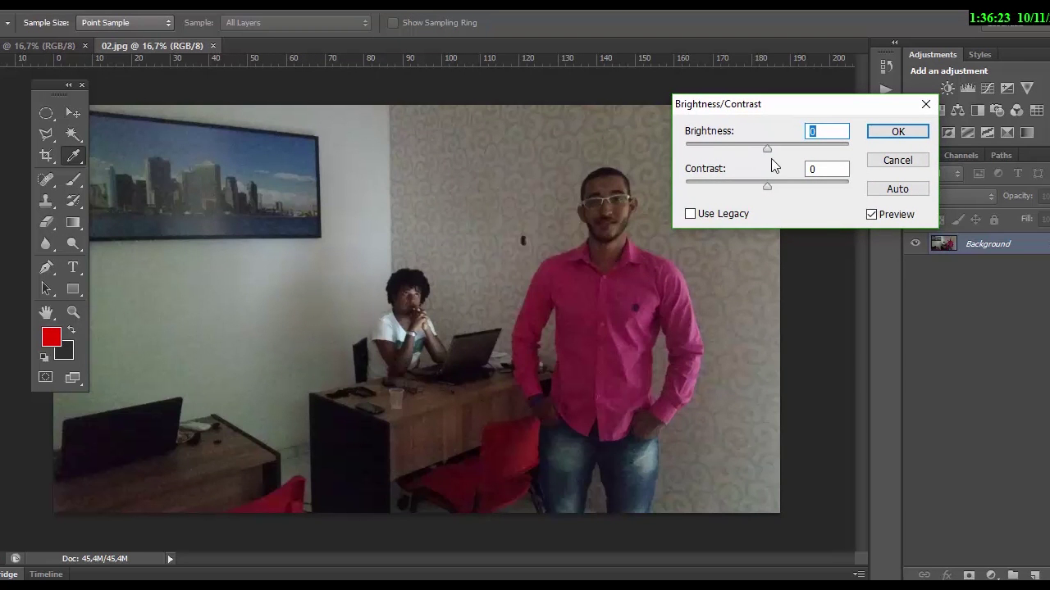
pyautogui.moveTo(769, 148); pyautogui.dragTo(791, 147)
pyautogui.moveTo(773, 181); pyautogui.dragTo(800, 185)
pyautogui.moveTo(768, 178); pyautogui.dragTo(844, 148)
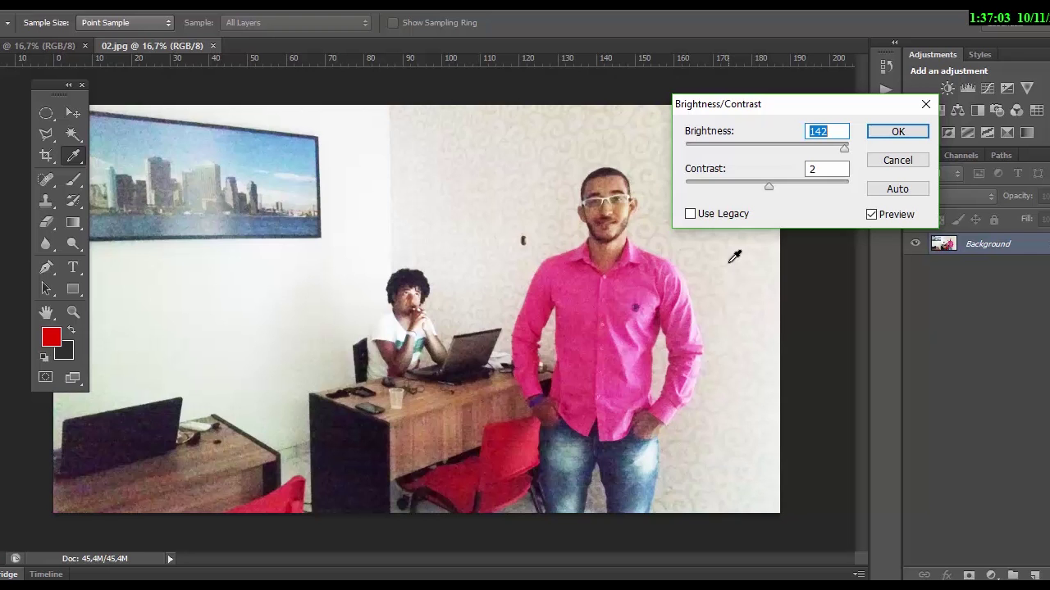
pyautogui.click(898, 132)
pyautogui.press('m')
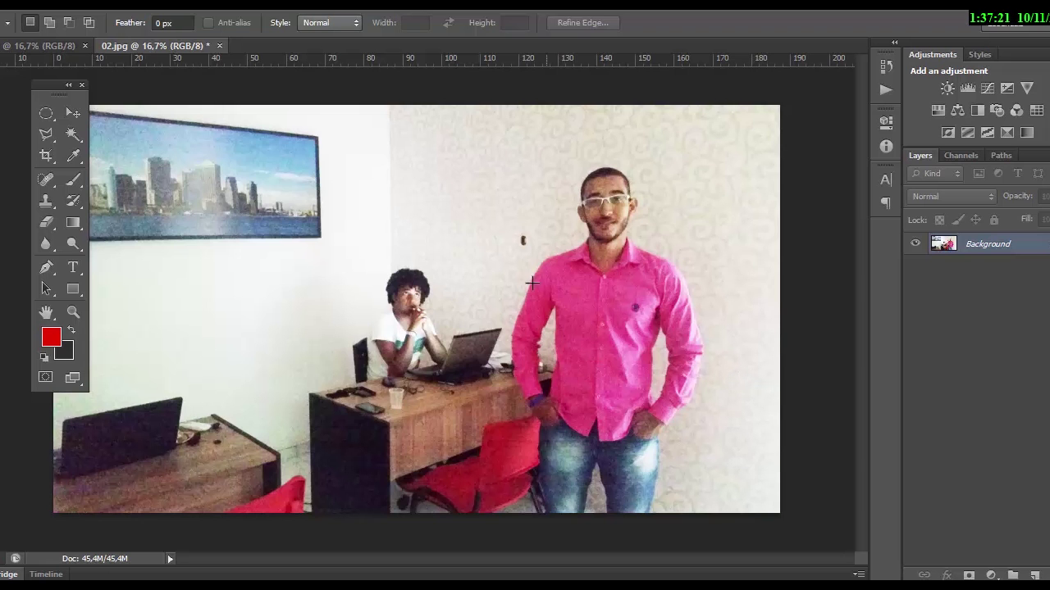
pyautogui.click(51, 45)
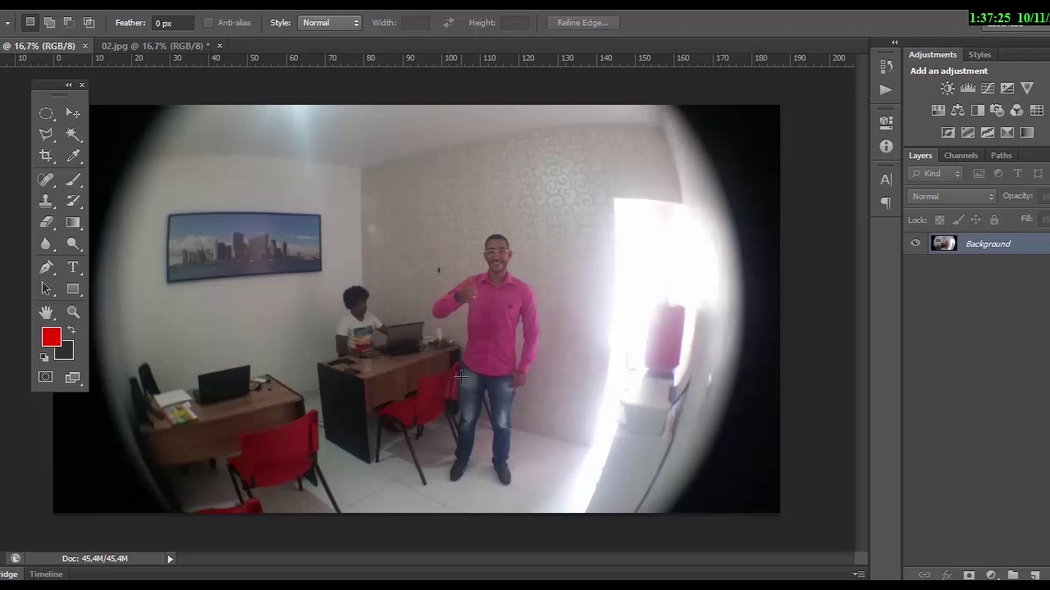
pyautogui.click(103, 10)
pyautogui.moveTo(103, 39)
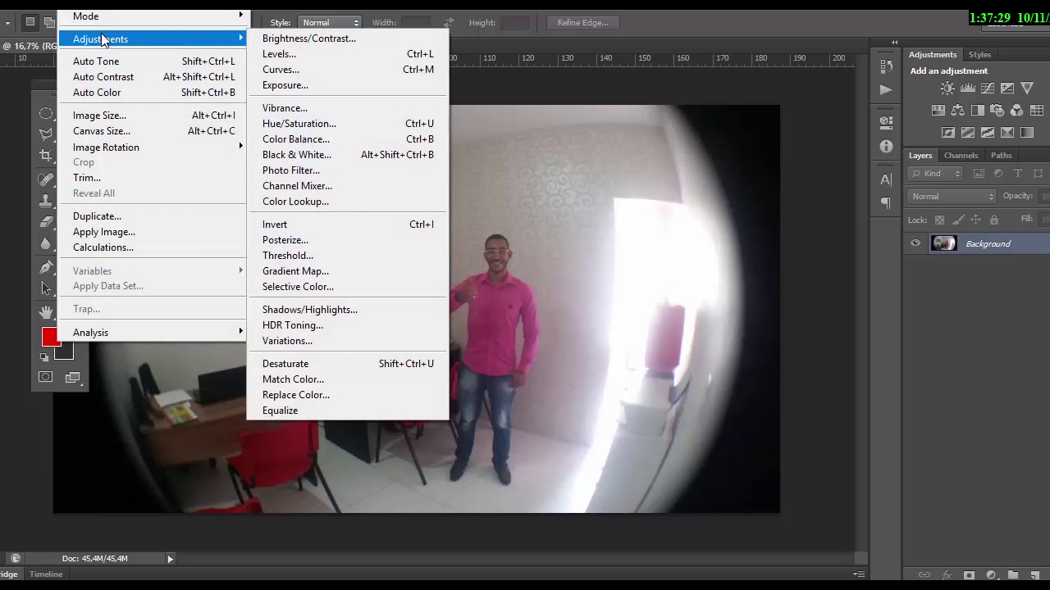
pyautogui.click(336, 38)
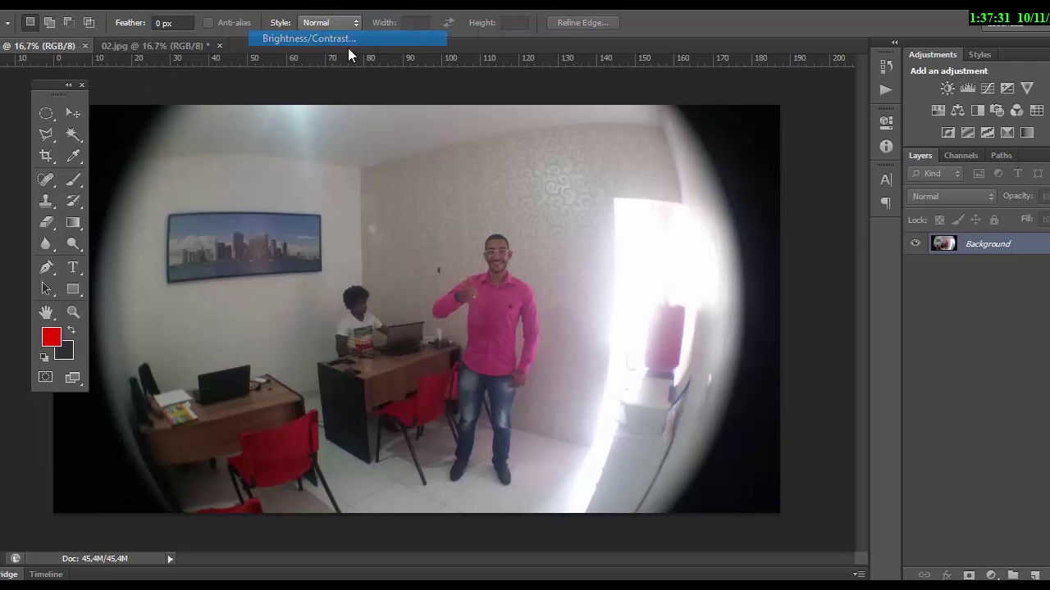
pyautogui.moveTo(772, 146)
pyautogui.mouseDown()
pyautogui.moveTo(800, 148)
pyautogui.moveTo(785, 149)
pyautogui.mouseUp()
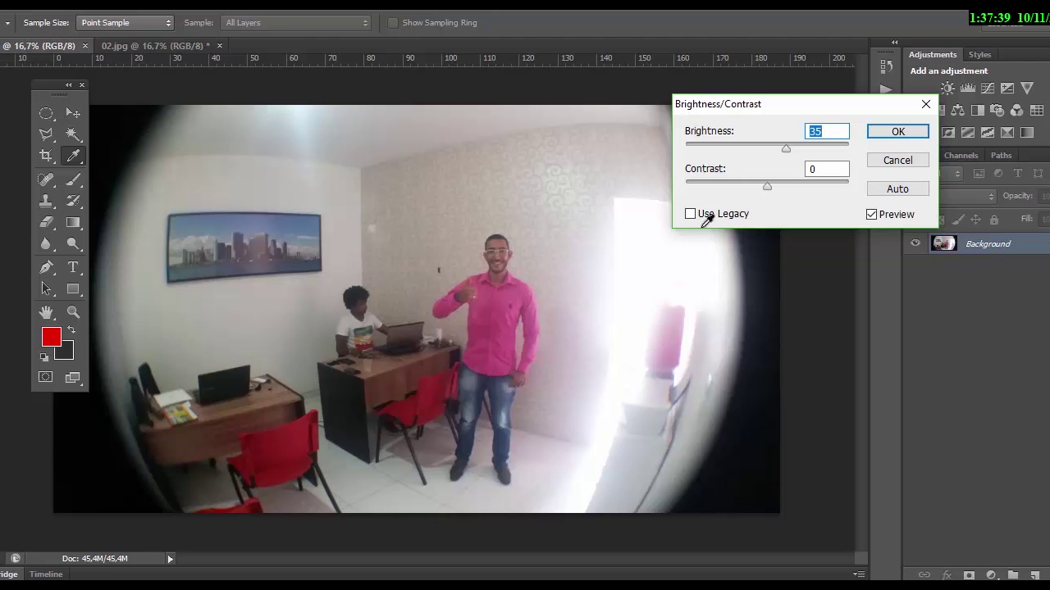
pyautogui.moveTo(780, 143); pyautogui.dragTo(797, 145)
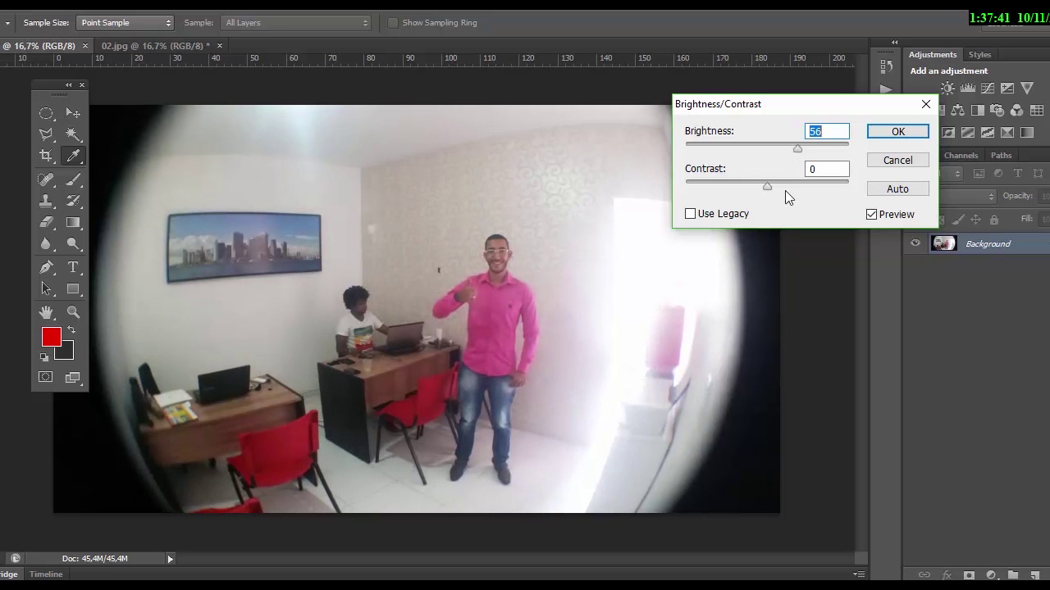
pyautogui.moveTo(767, 186); pyautogui.dragTo(811, 185)
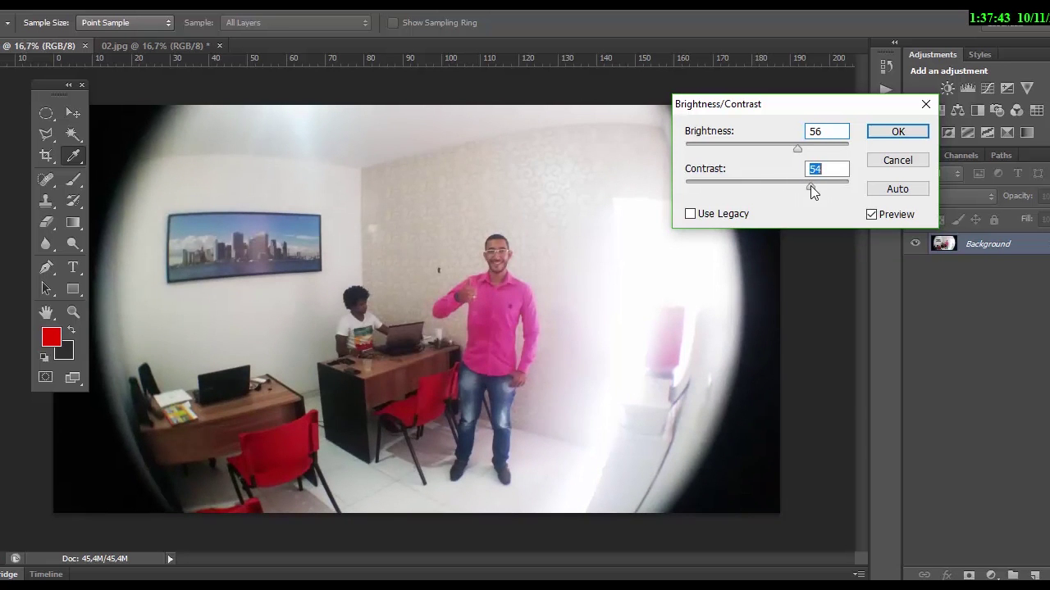
pyautogui.moveTo(796, 147); pyautogui.dragTo(802, 150)
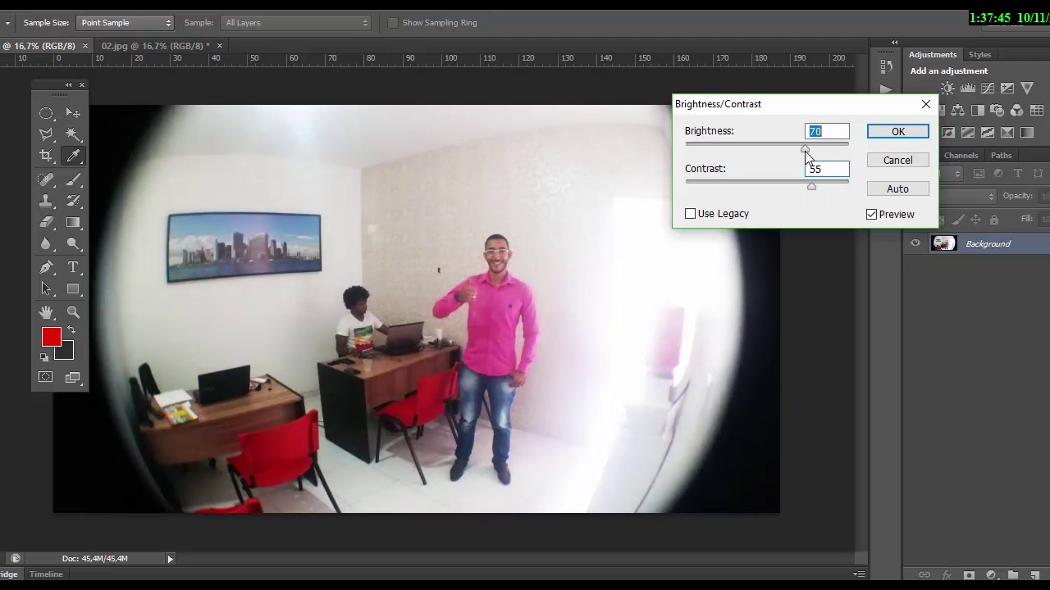
pyautogui.press('Down')
pyautogui.click(897, 161)
# Duplicate the fisheye photo's background layer and strongly brighten the copy with a Brightness/Contrast adjustment
pyautogui.hotkey('ctrl', 'j')
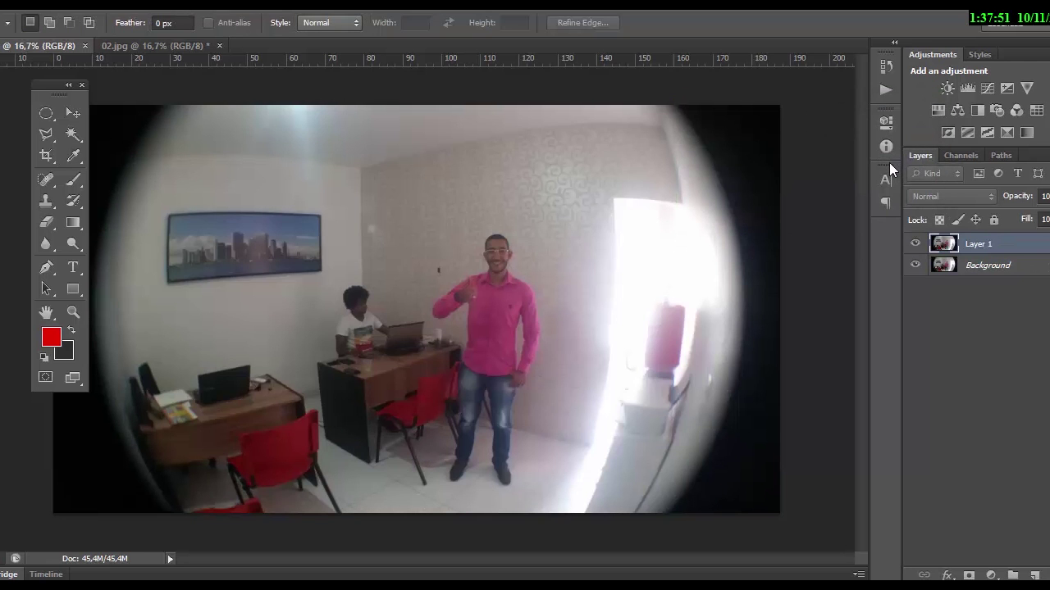
pyautogui.click(70, 5)
pyautogui.moveTo(129, 38)
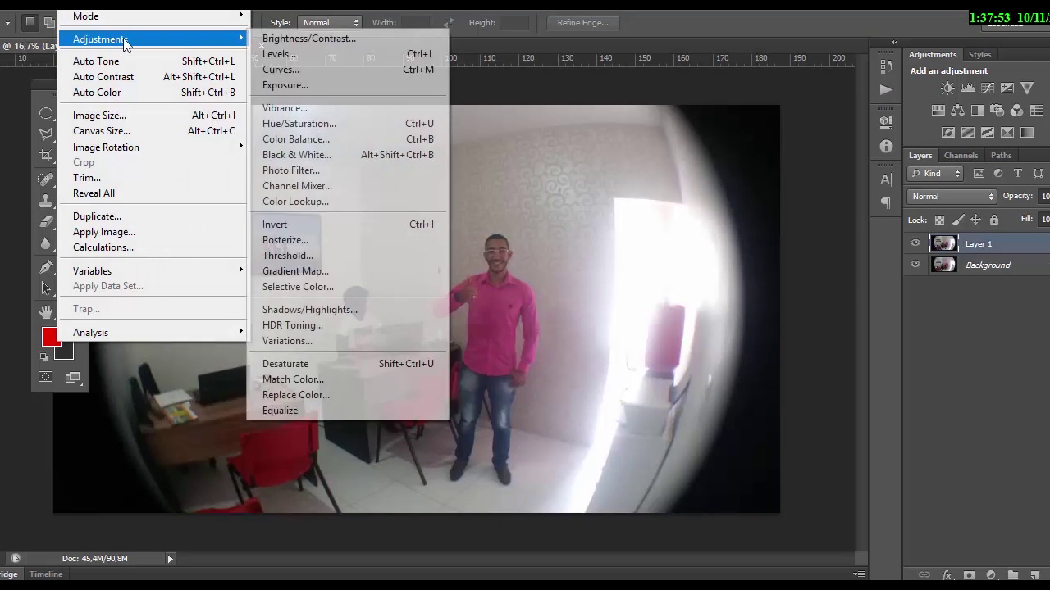
pyautogui.click(337, 37)
pyautogui.moveTo(777, 151); pyautogui.dragTo(808, 151)
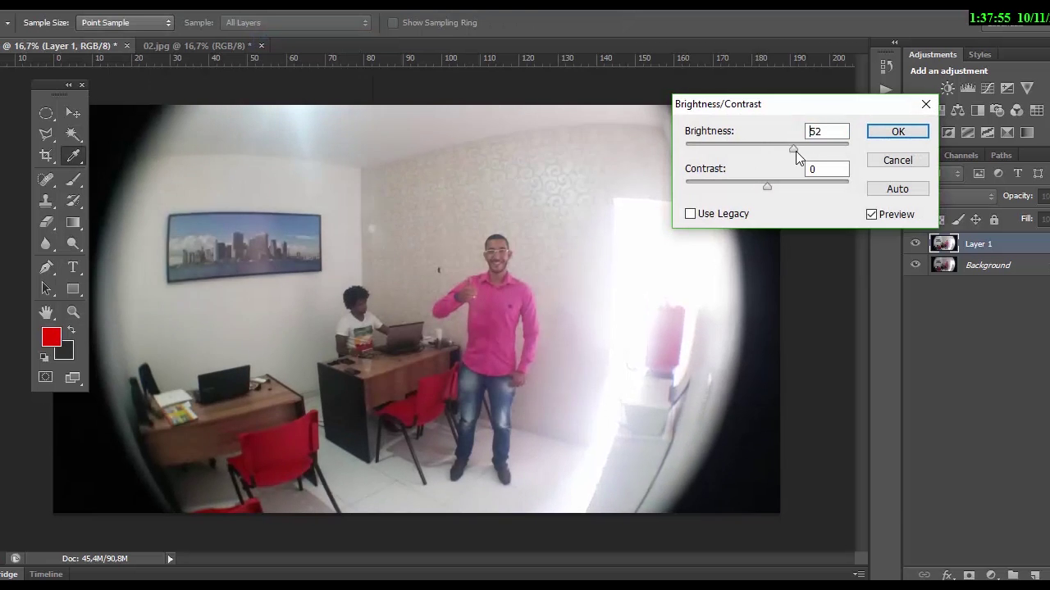
pyautogui.moveTo(766, 187); pyautogui.dragTo(823, 146)
pyautogui.click(876, 134)
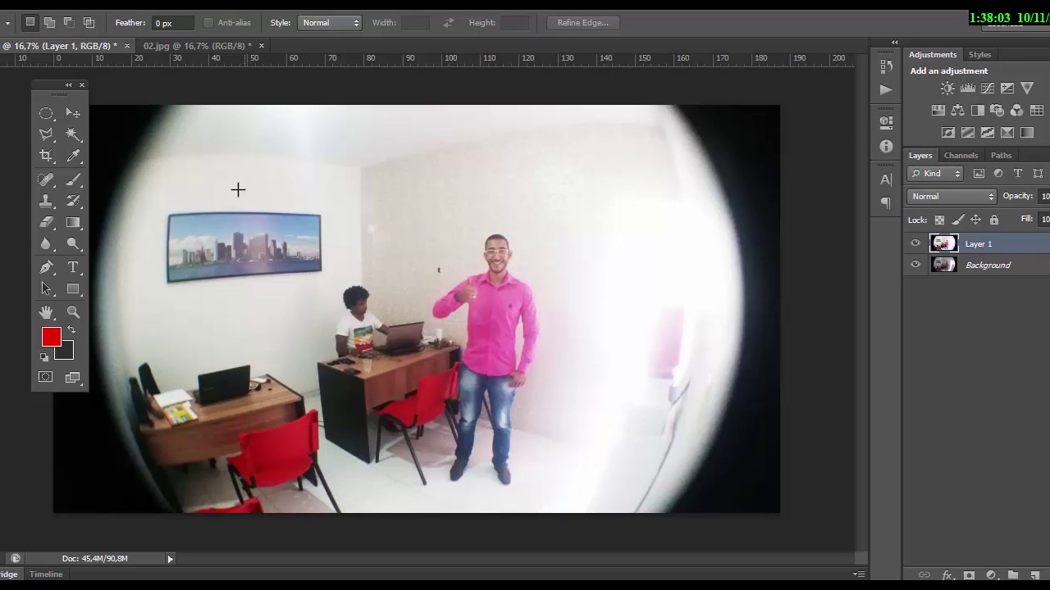
# Enlarge the brightened photo layer to about 112% with Free Transform and reposition it to push the dark fisheye edges outward
pyautogui.click(79, 117)
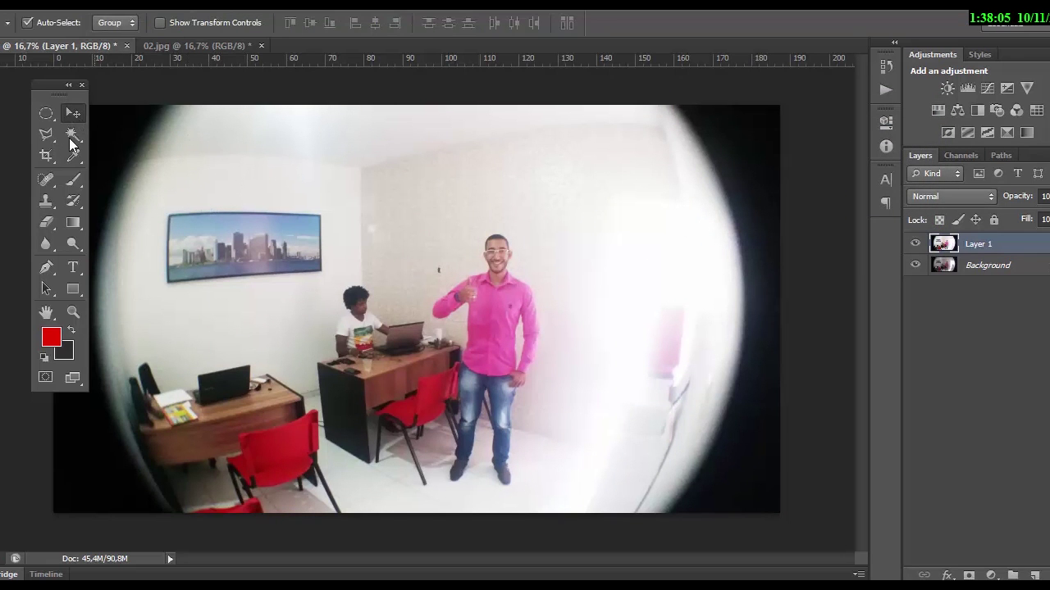
pyautogui.moveTo(42, 84); pyautogui.dragTo(5, 81)
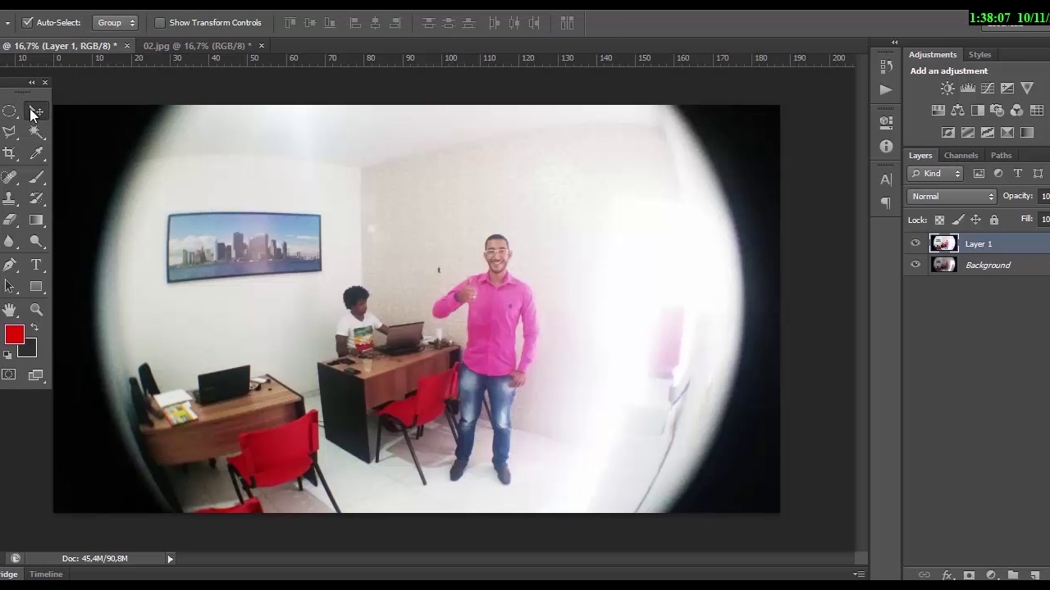
pyautogui.moveTo(287, 242); pyautogui.dragTo(287, 238)
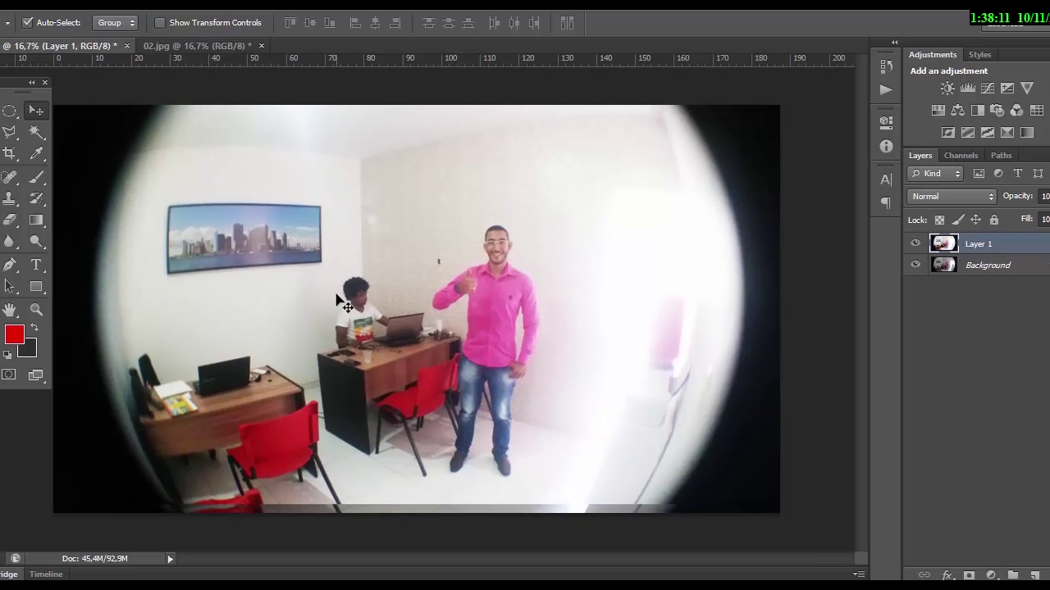
pyautogui.hotkey('ctrl', 't')
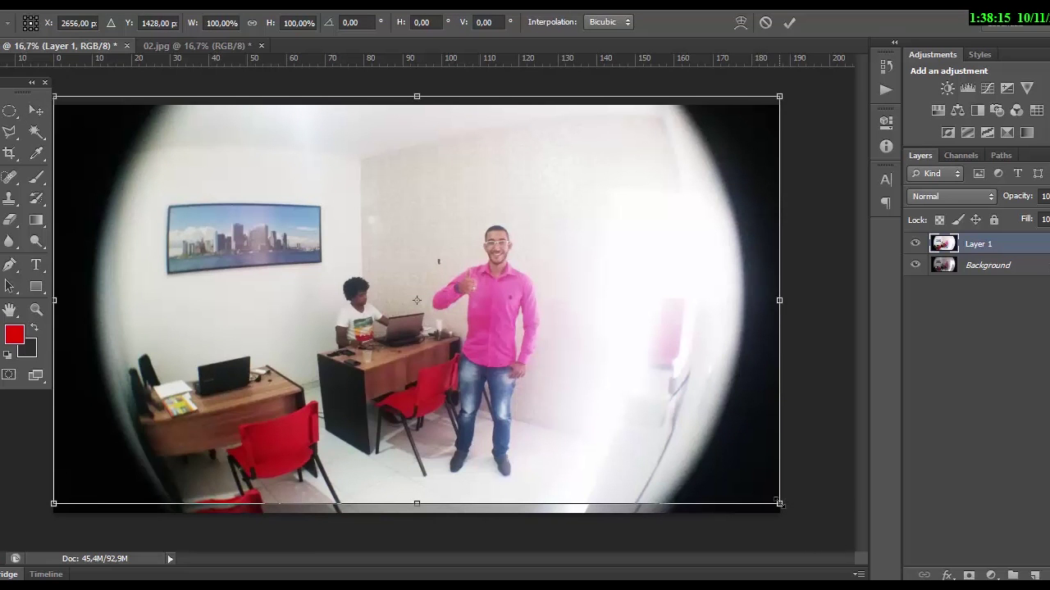
pyautogui.moveTo(780, 504); pyautogui.dragTo(818, 532)
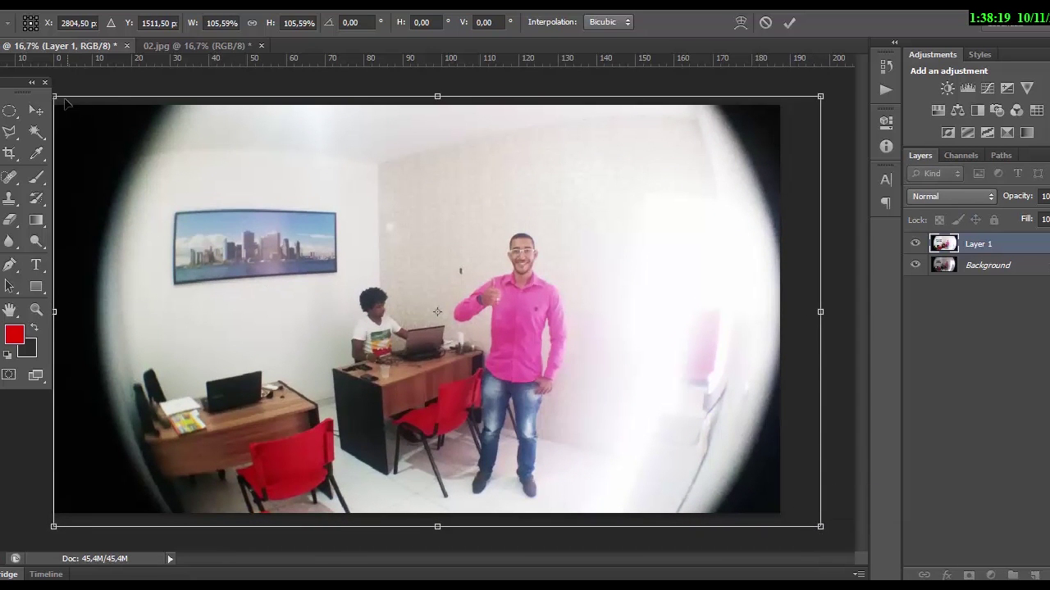
pyautogui.moveTo(55, 96); pyautogui.dragTo(5, 74)
pyautogui.moveTo(262, 222); pyautogui.dragTo(275, 228)
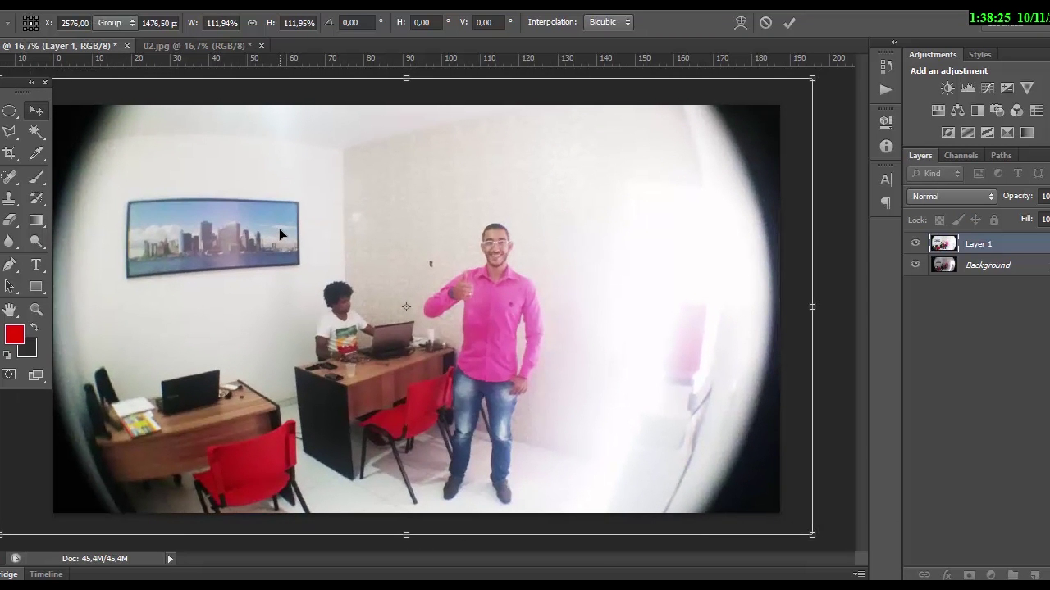
pyautogui.press('Return')
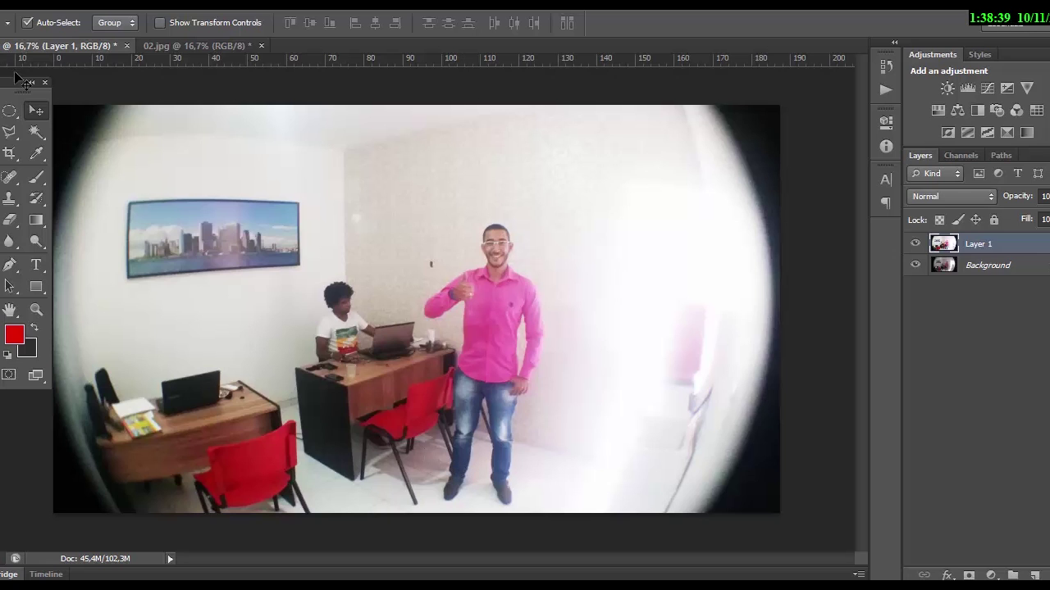
# Add a new layer and paint white over the dark fisheye edges on both sides with a soft 600 px brush
pyautogui.click(1035, 577)
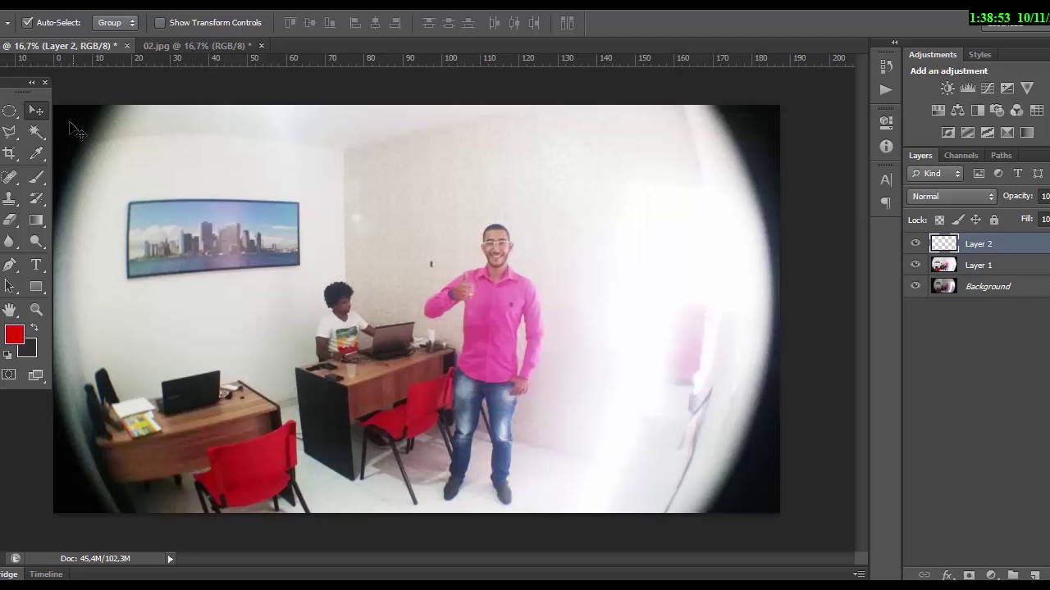
pyautogui.click(36, 178)
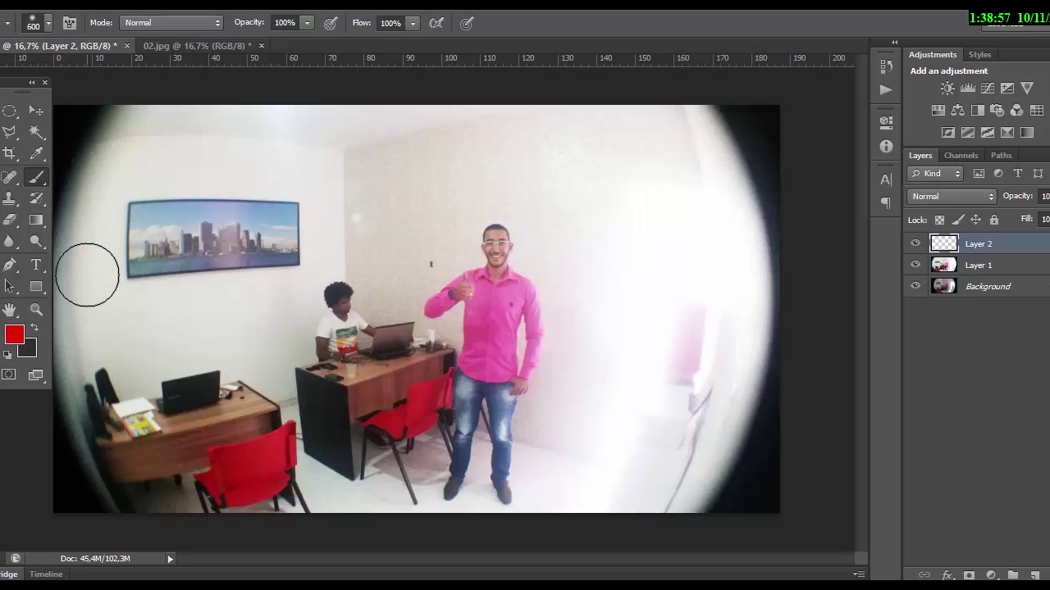
pyautogui.click(16, 337)
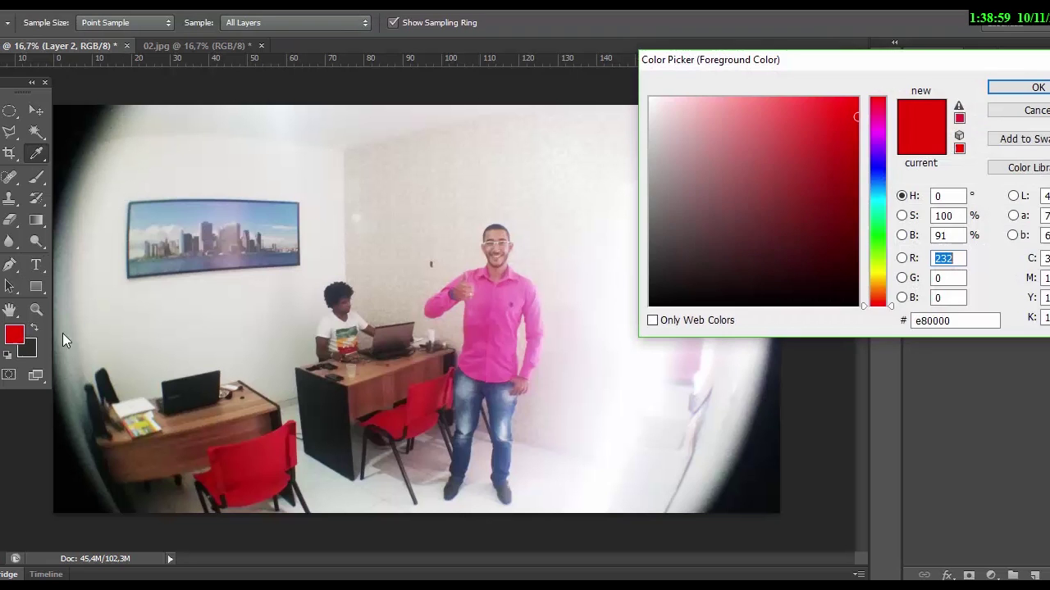
pyautogui.moveTo(694, 118); pyautogui.dragTo(631, 54)
pyautogui.click(1026, 87)
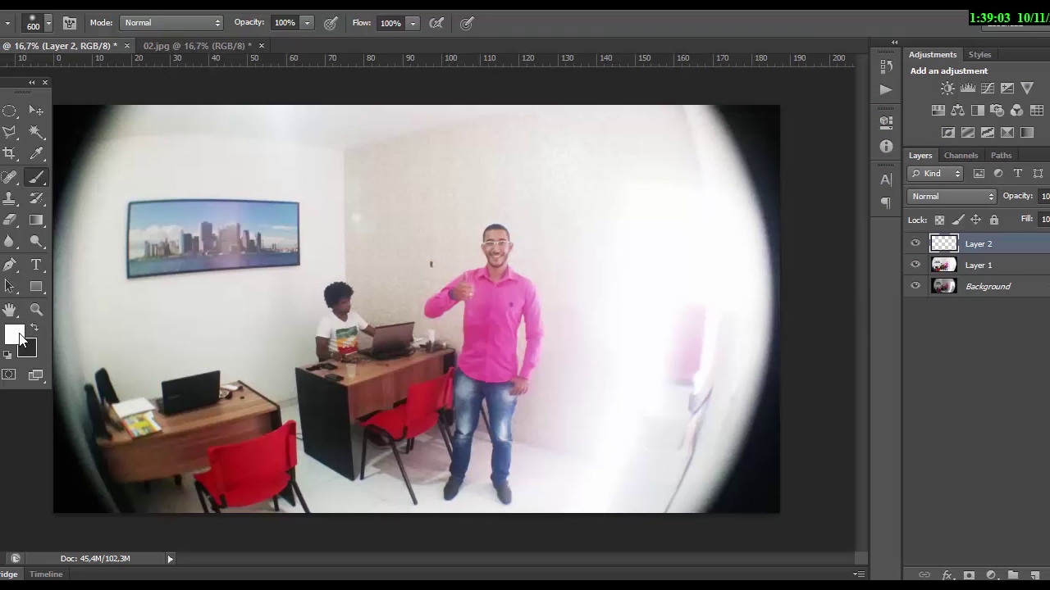
pyautogui.moveTo(97, 112)
pyautogui.mouseDown()
pyautogui.moveTo(69, 136)
pyautogui.moveTo(31, 264)
pyautogui.moveTo(32, 468)
pyautogui.moveTo(54, 533)
pyautogui.moveTo(51, 462)
pyautogui.moveTo(82, 521)
pyautogui.moveTo(53, 410)
pyautogui.moveTo(64, 117)
pyautogui.moveTo(127, 107)
pyautogui.moveTo(77, 140)
pyautogui.mouseUp()
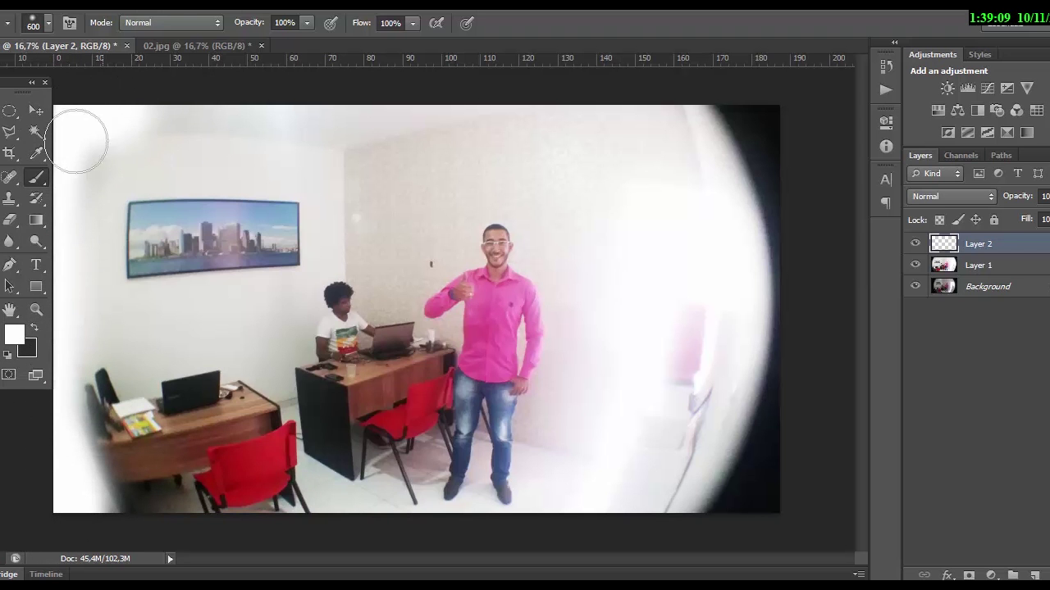
pyautogui.moveTo(733, 97)
pyautogui.mouseDown()
pyautogui.moveTo(772, 260)
pyautogui.moveTo(777, 351)
pyautogui.moveTo(768, 443)
pyautogui.moveTo(739, 528)
pyautogui.moveTo(761, 490)
pyautogui.moveTo(713, 521)
pyautogui.moveTo(741, 517)
pyautogui.moveTo(795, 312)
pyautogui.mouseUp()
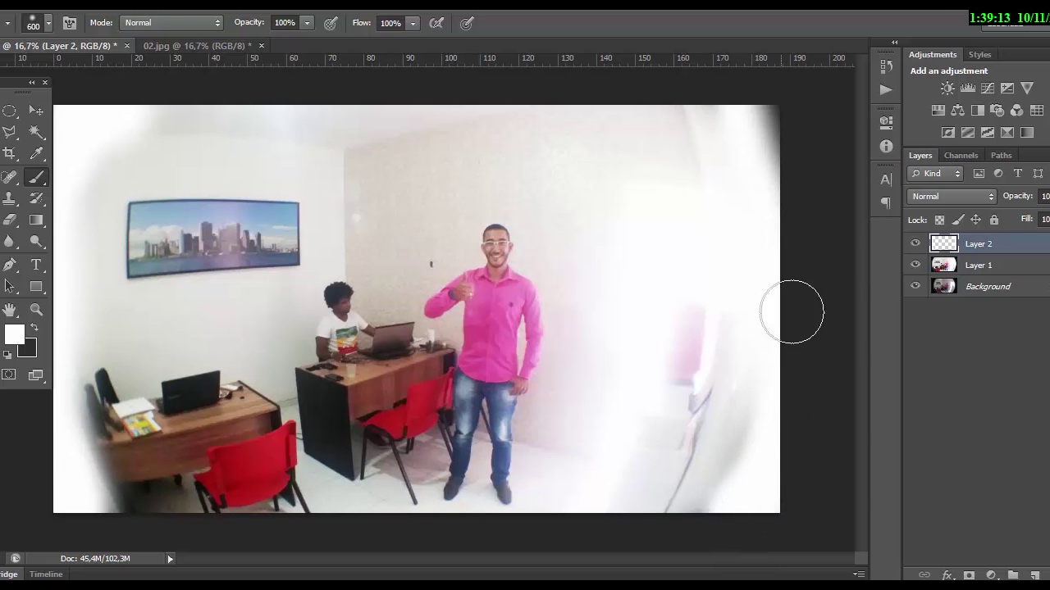
pyautogui.moveTo(762, 101)
pyautogui.mouseDown()
pyautogui.moveTo(756, 386)
pyautogui.moveTo(705, 526)
pyautogui.moveTo(756, 521)
pyautogui.mouseUp()
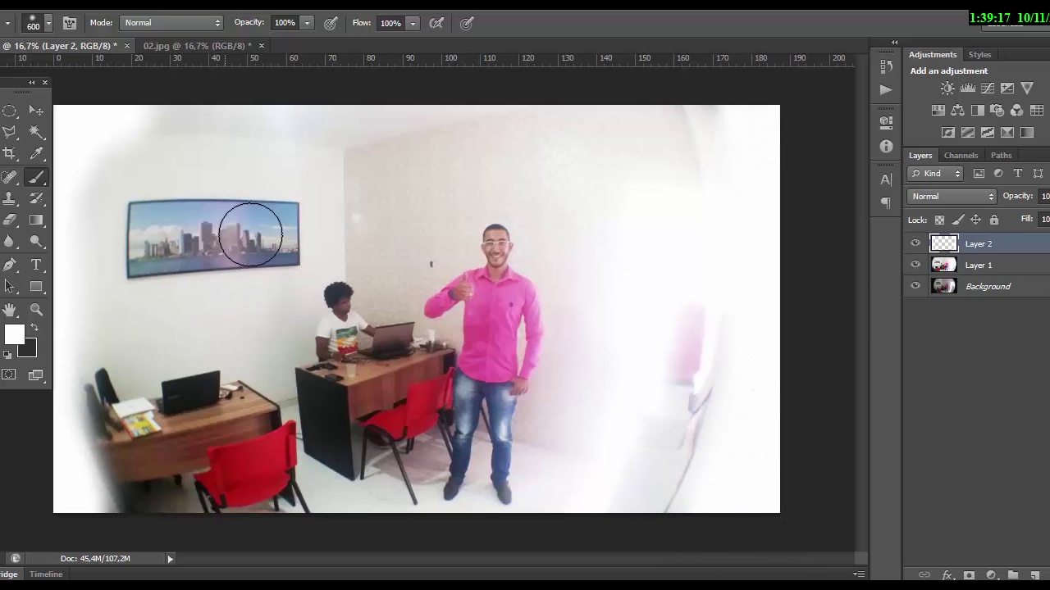
# Soften the white edge paint with a 117.7-pixel Gaussian Blur and paint more white over the photo's upper-right edge
pyautogui.click(228, 9)
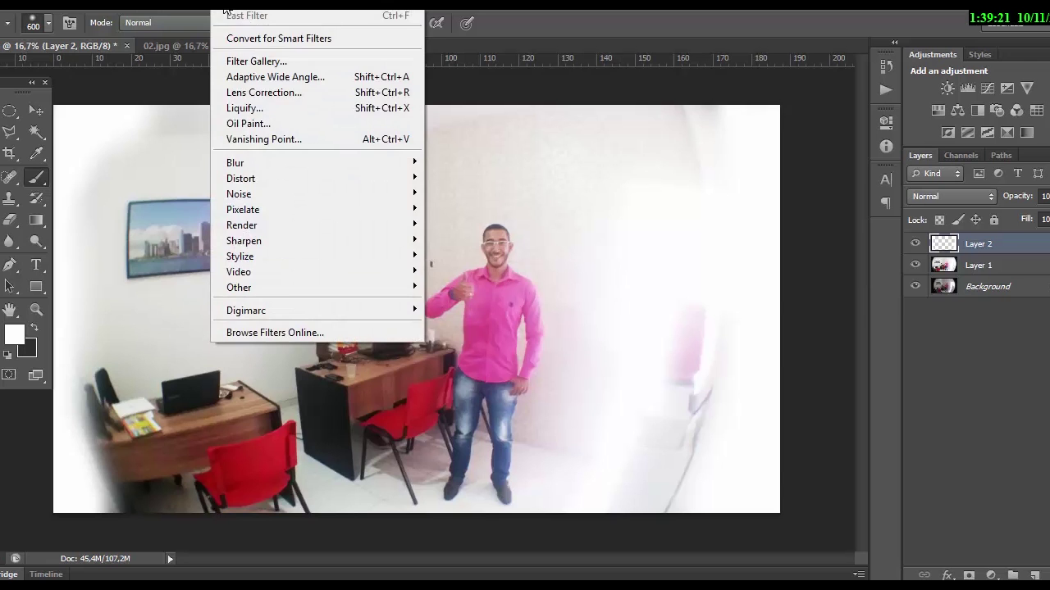
pyautogui.moveTo(279, 167)
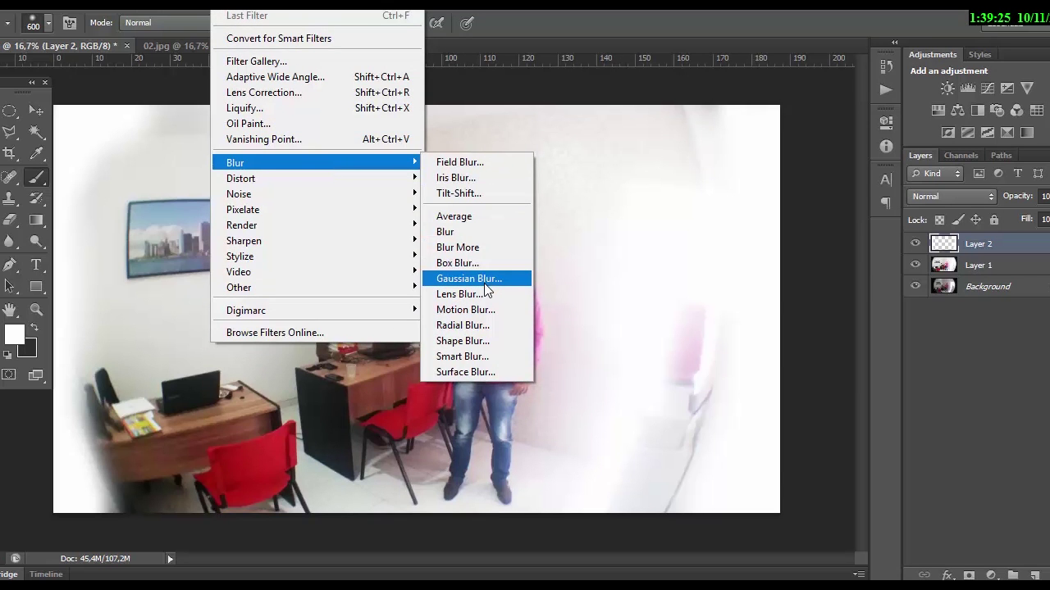
pyautogui.click(486, 283)
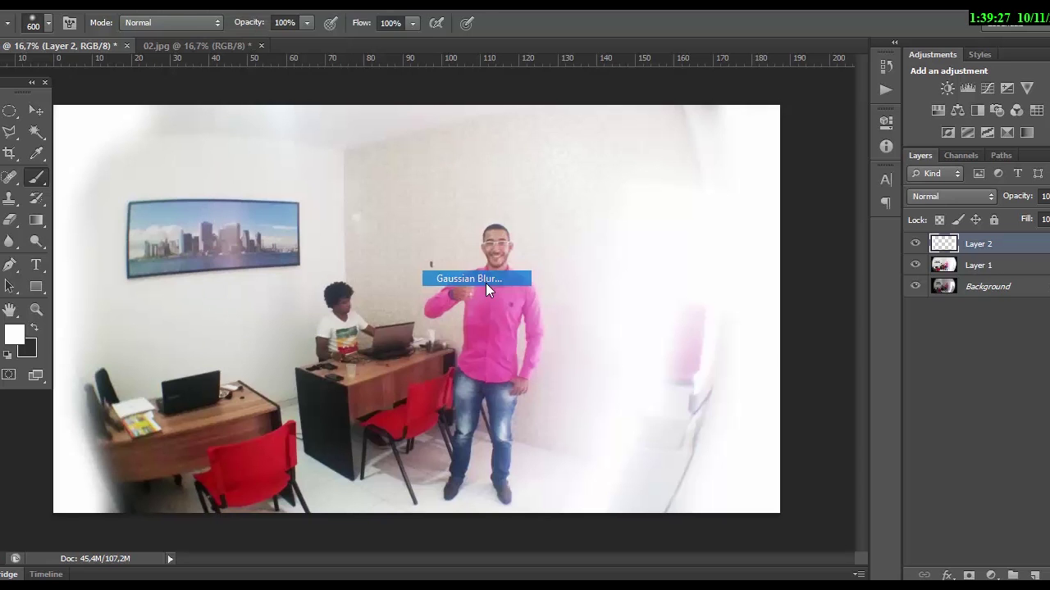
pyautogui.moveTo(607, 346); pyautogui.dragTo(633, 346)
pyautogui.moveTo(634, 105); pyautogui.dragTo(743, 75)
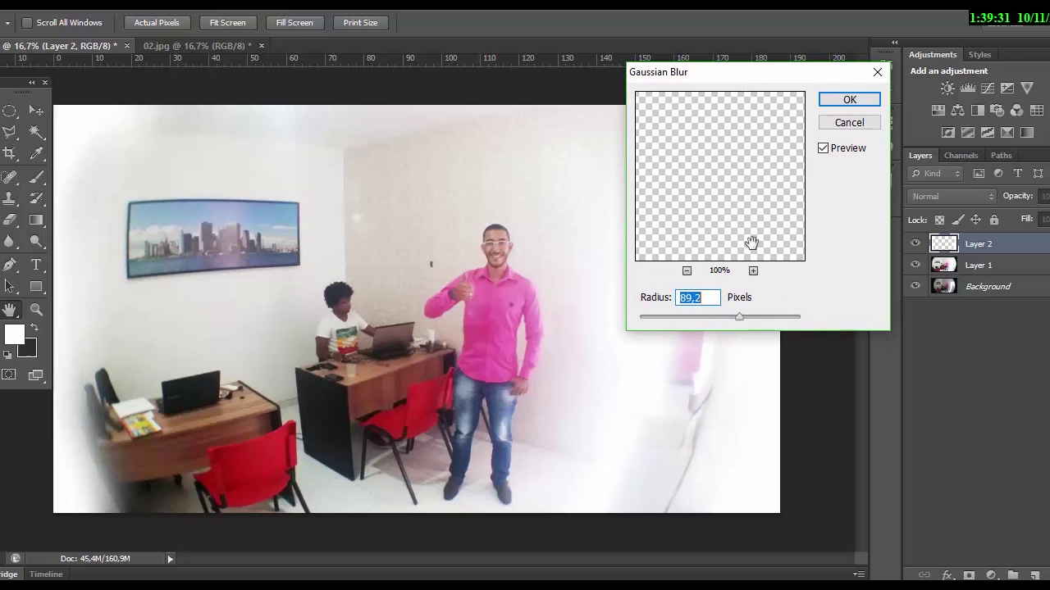
pyautogui.moveTo(761, 318); pyautogui.dragTo(604, 323)
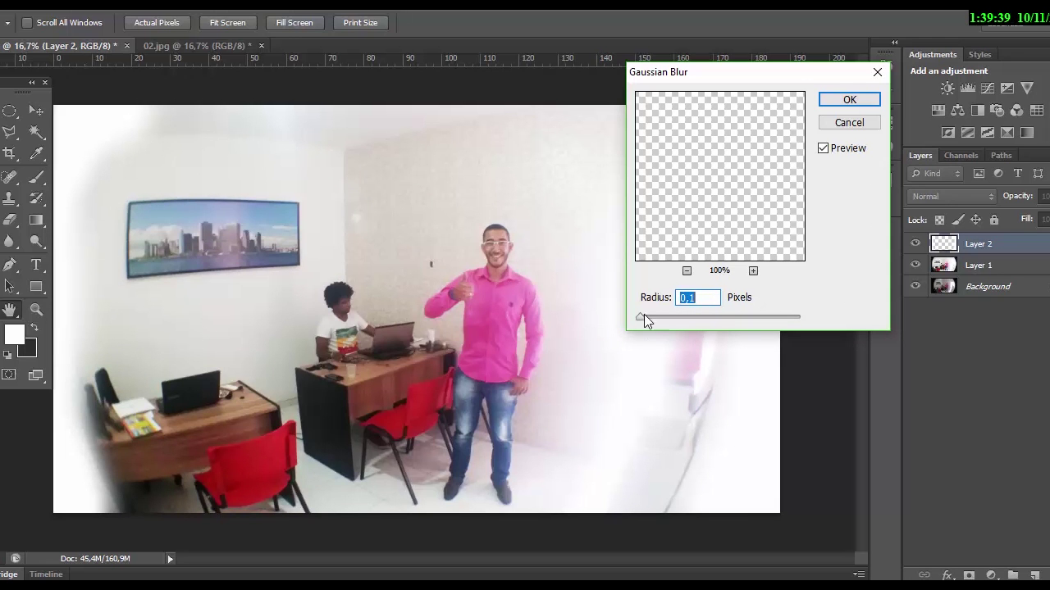
pyautogui.moveTo(715, 318); pyautogui.dragTo(743, 318)
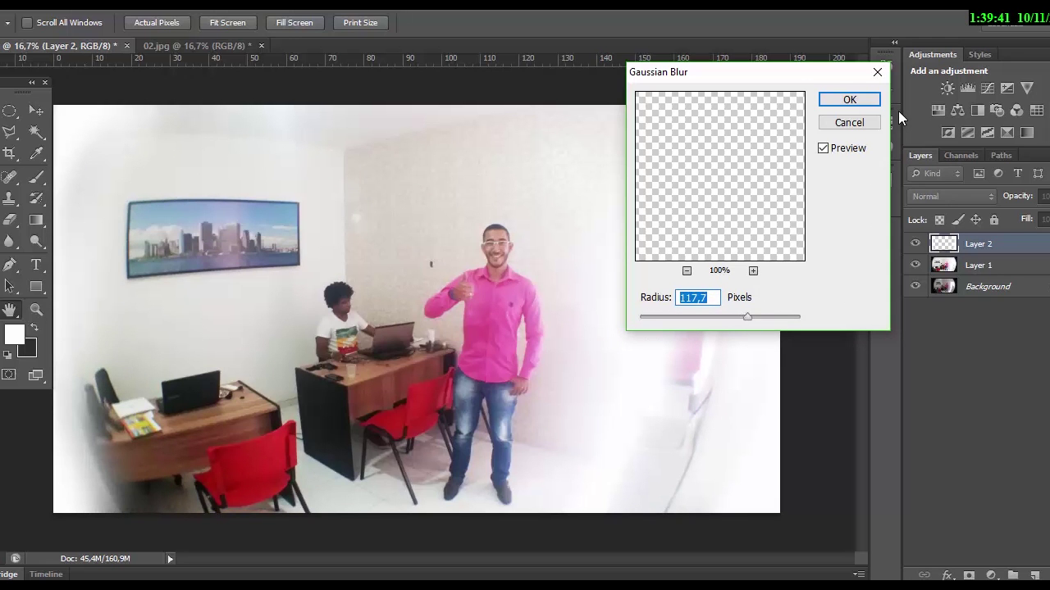
pyautogui.click(853, 100)
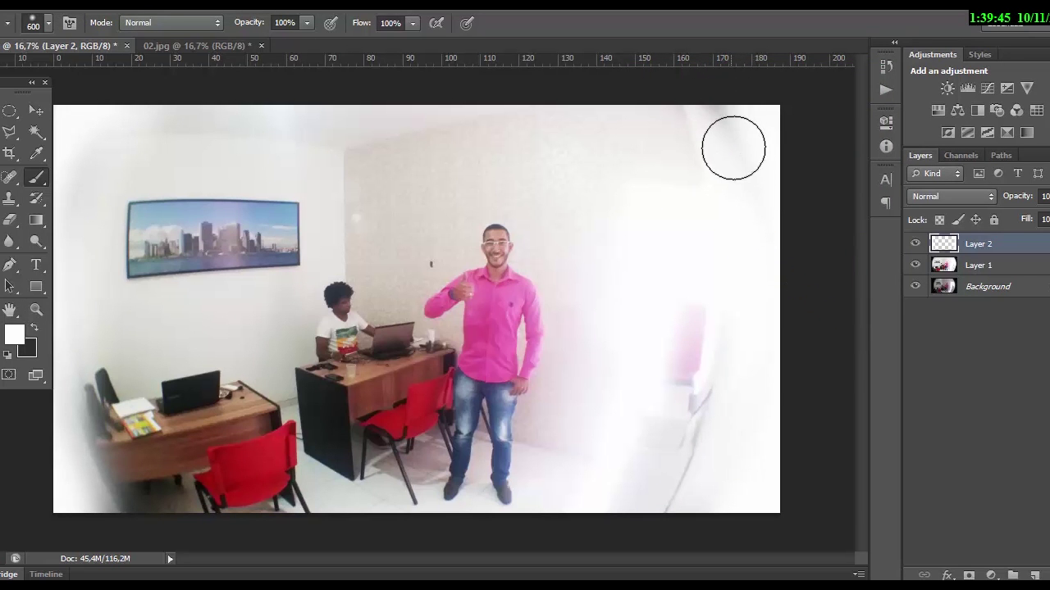
pyautogui.moveTo(721, 113)
pyautogui.mouseDown()
pyautogui.moveTo(753, 188)
pyautogui.moveTo(752, 234)
pyautogui.mouseUp()
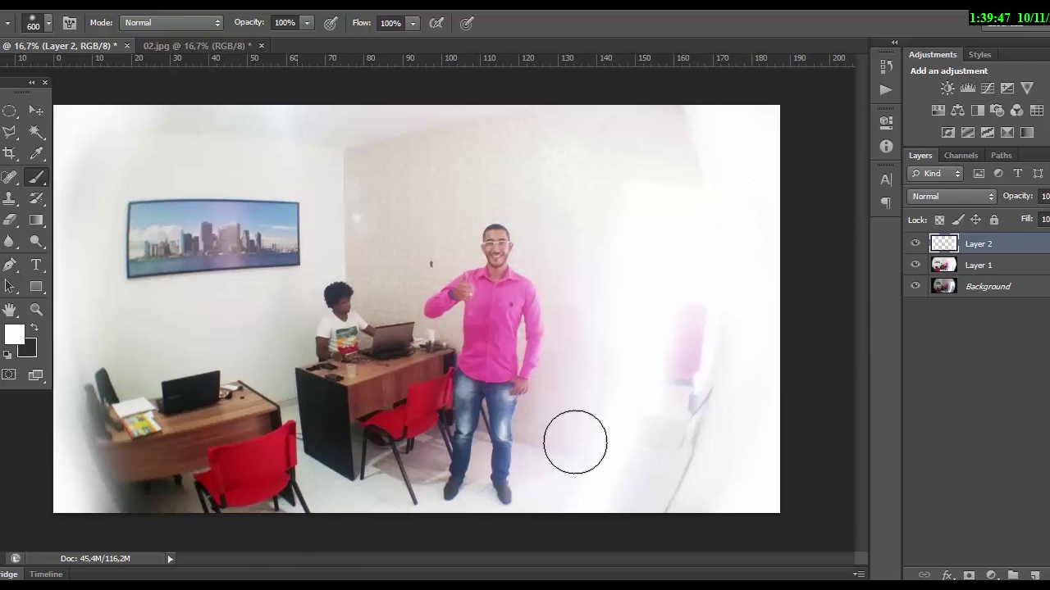
# Merge the white paint layer with the brightened photo layer and toggle the merged layer's visibility to compare before and after
pyautogui.keyDown('shift'); pyautogui.click(975, 265); pyautogui.keyUp('shift')
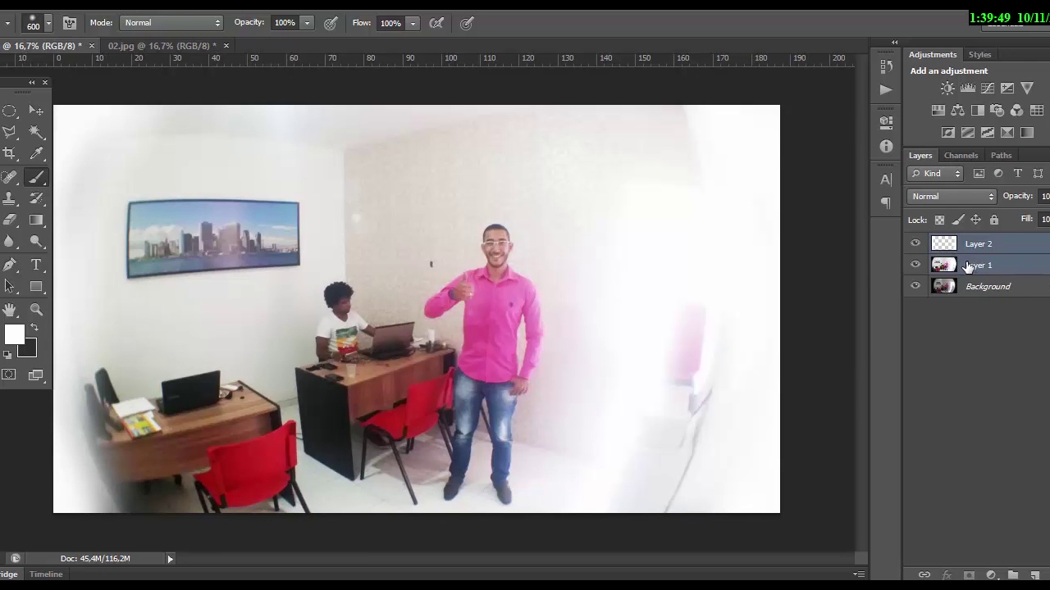
pyautogui.hotkey('ctrl', 'e')
pyautogui.click(916, 244)
pyautogui.click(916, 245)
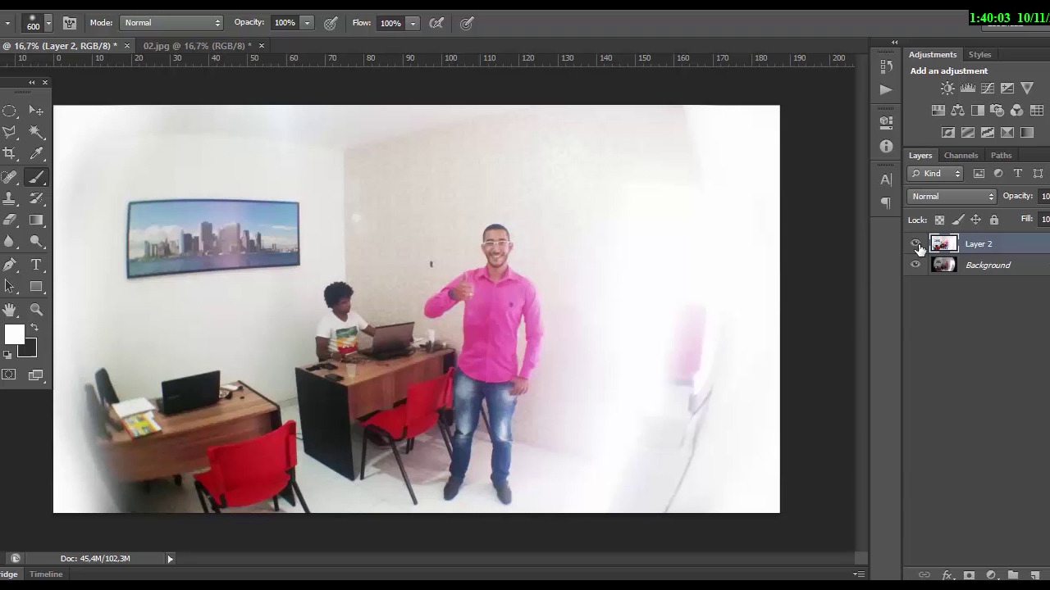
# Hide the edited layer to compare the original fisheye photo with 02.jpg, and show the edited layer again
pyautogui.click(915, 243)
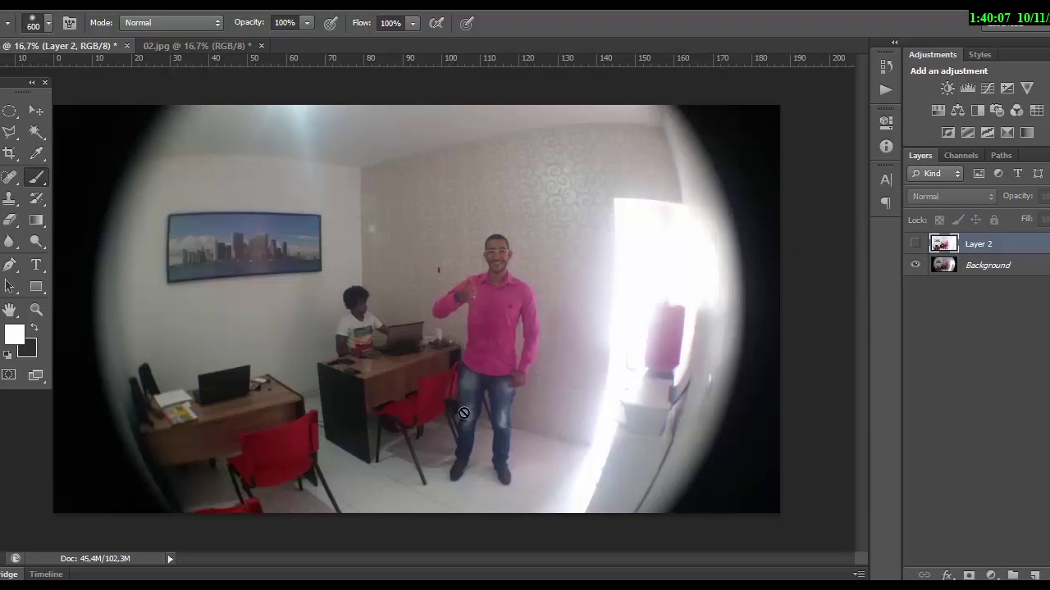
pyautogui.click(176, 43)
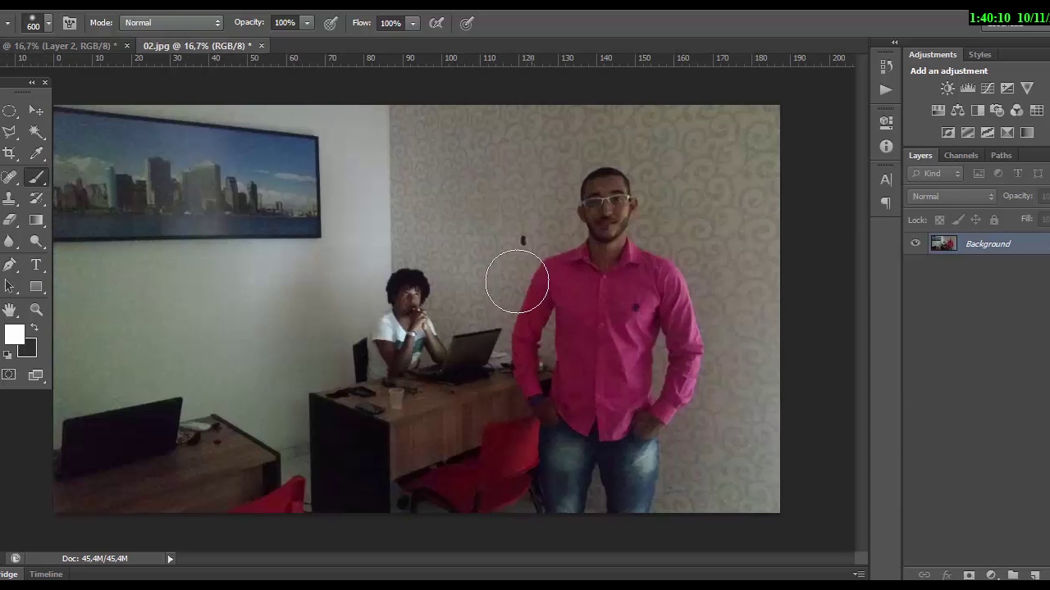
pyautogui.click(28, 46)
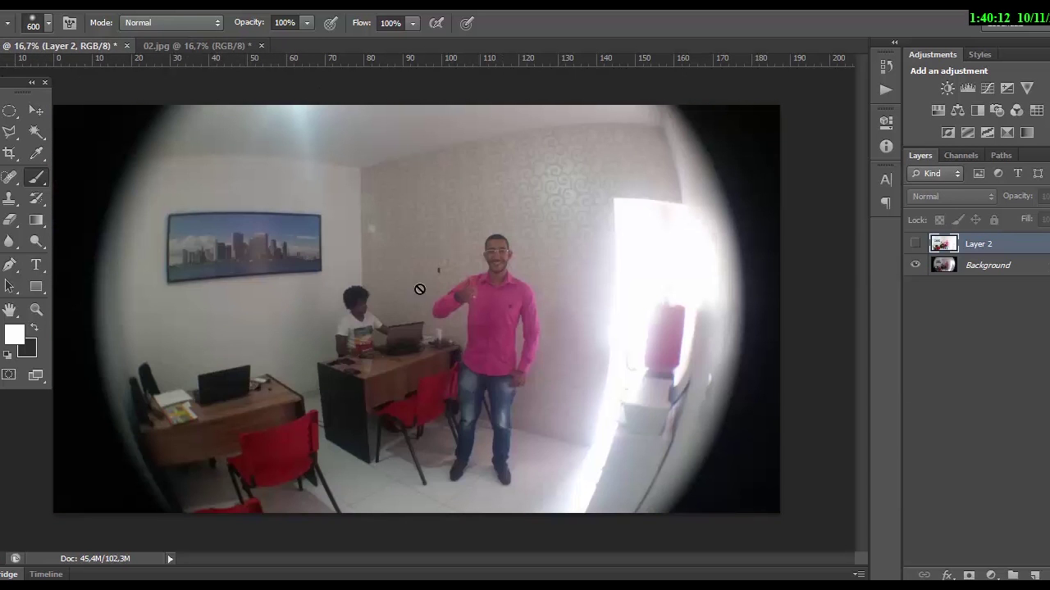
pyautogui.click(915, 244)
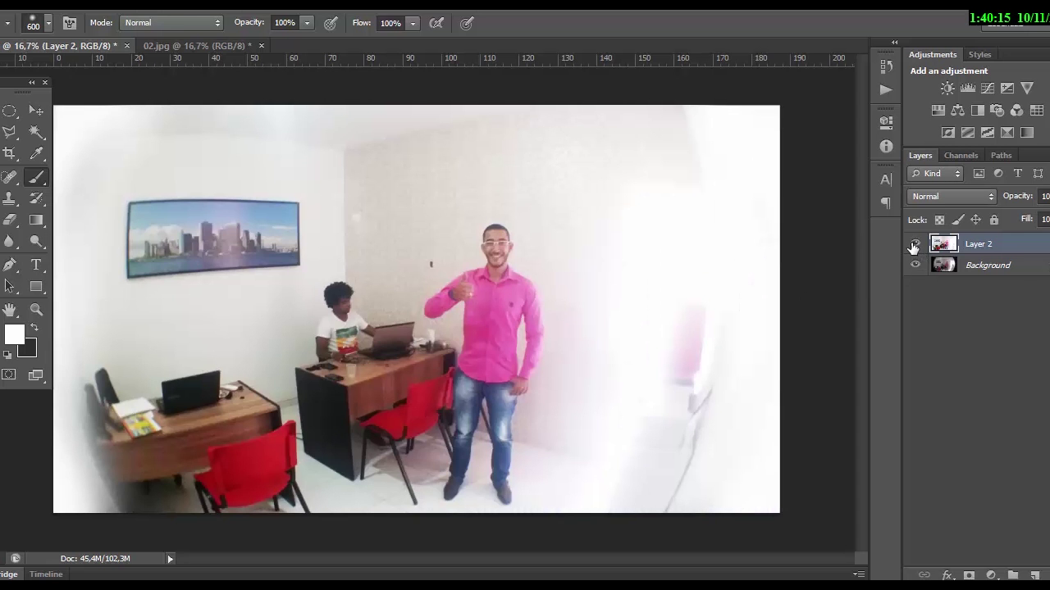